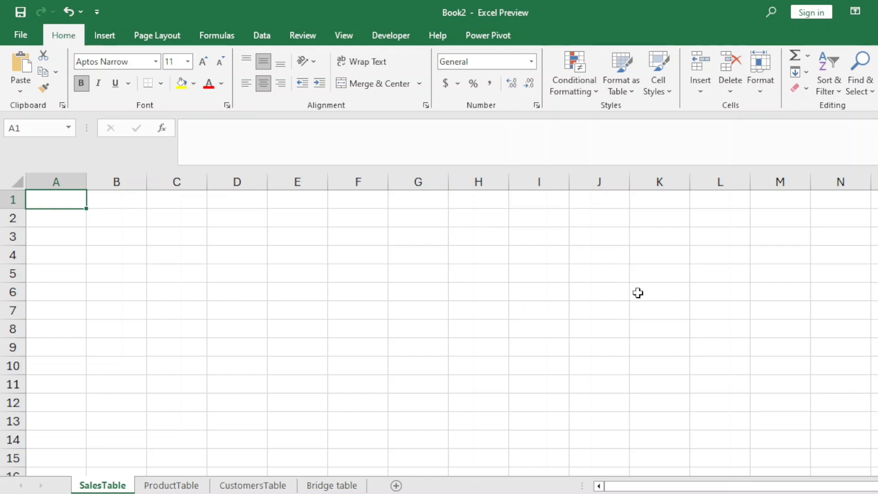
# Open the COM add-ins list from the program options and accept it with Microsoft Office PowerPivot for Excel 2013 enabled.
pyautogui.click(17, 32)
pyautogui.click(36, 452)
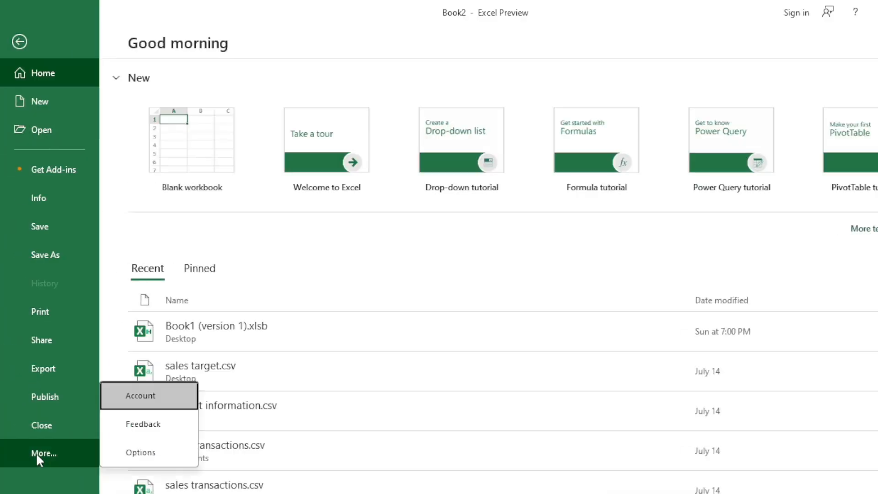
pyautogui.click(141, 452)
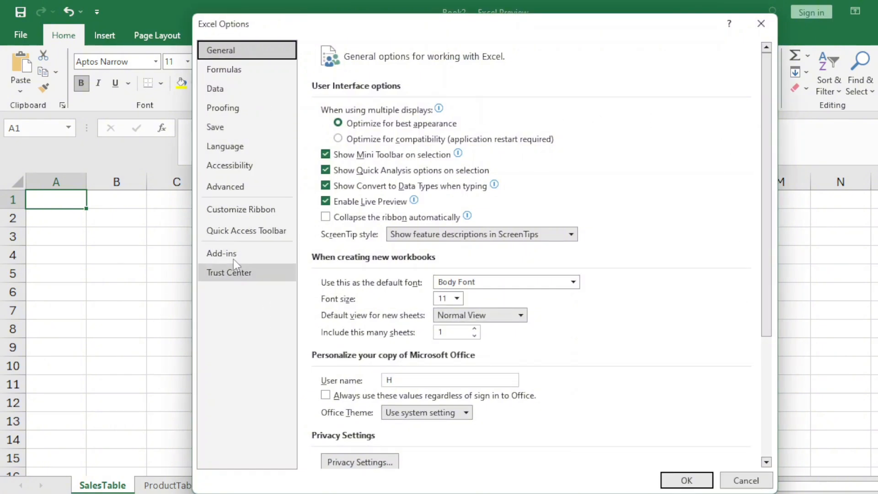
pyautogui.click(246, 256)
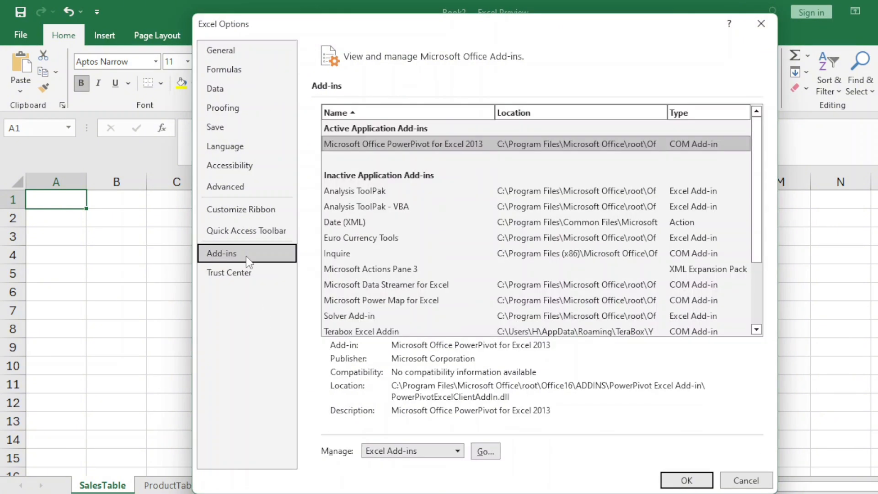
pyautogui.click(436, 450)
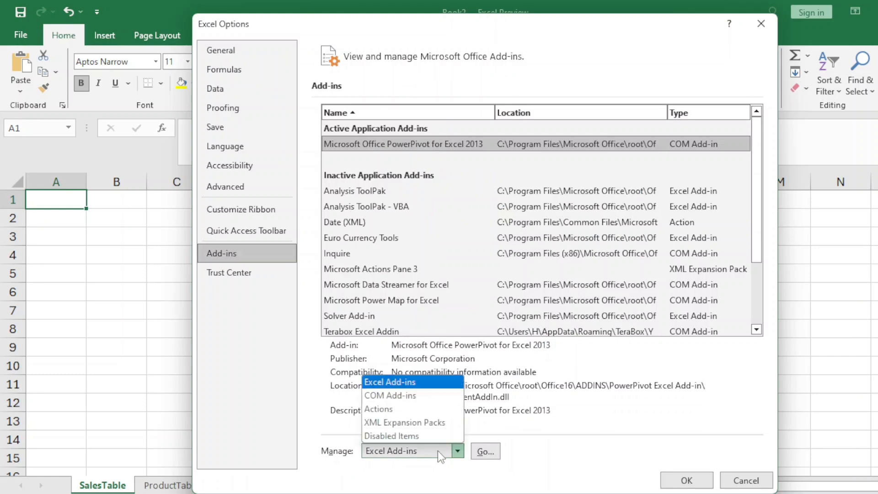
pyautogui.click(397, 395)
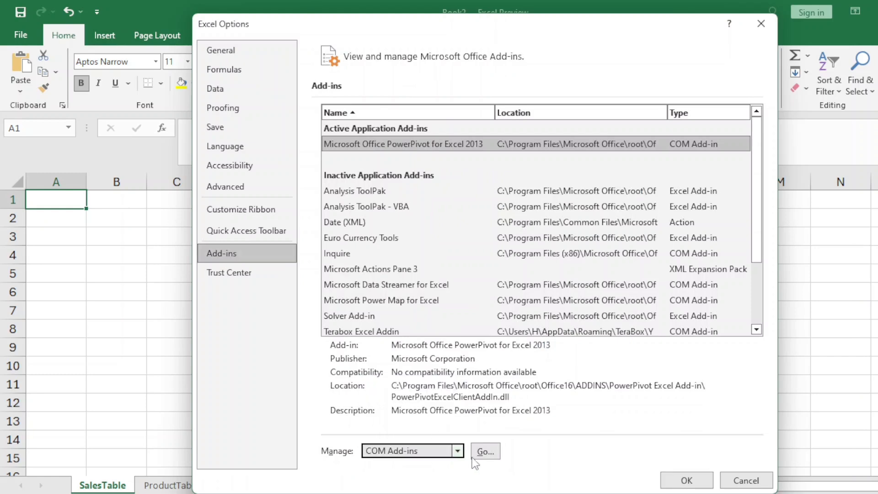
pyautogui.click(484, 453)
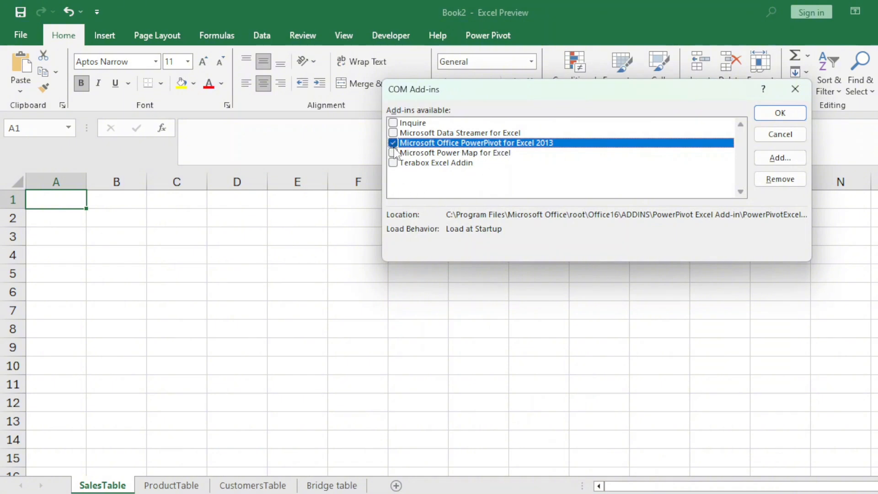
pyautogui.click(780, 113)
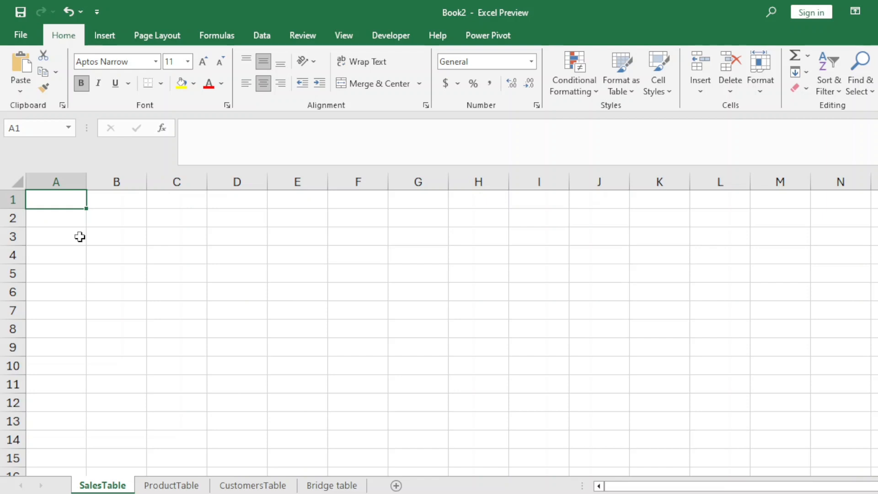
# Enter the SalesTable headers ORDER ID, PRODUCT ID, CUSTOMERID, QUANTITY and SALESAMOUNT in cells A1 to E1.
pyautogui.write('OD')
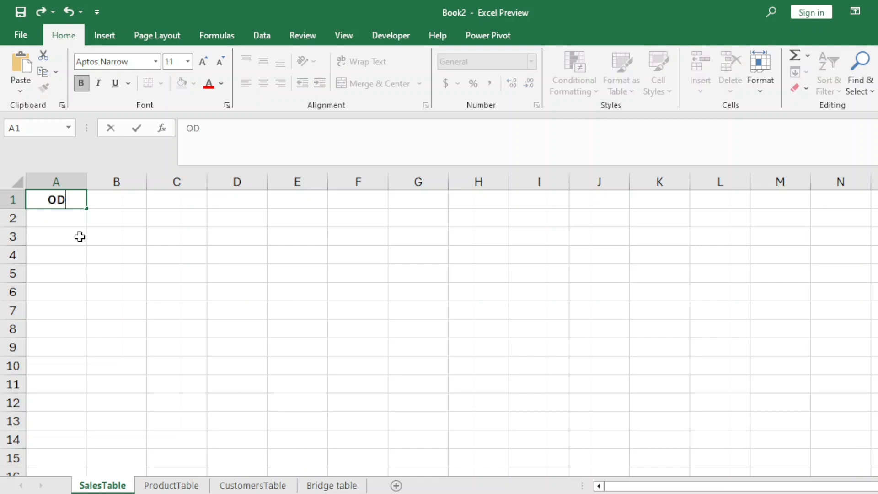
pyautogui.press('BackSpace')
pyautogui.write('RDER ID')
pyautogui.press('Tab')
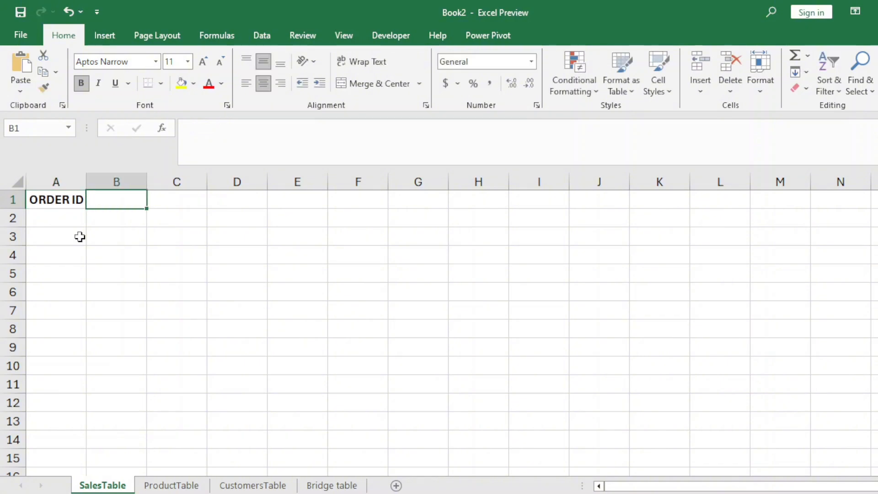
pyautogui.write('PRODUCT ID')
pyautogui.press('Tab')
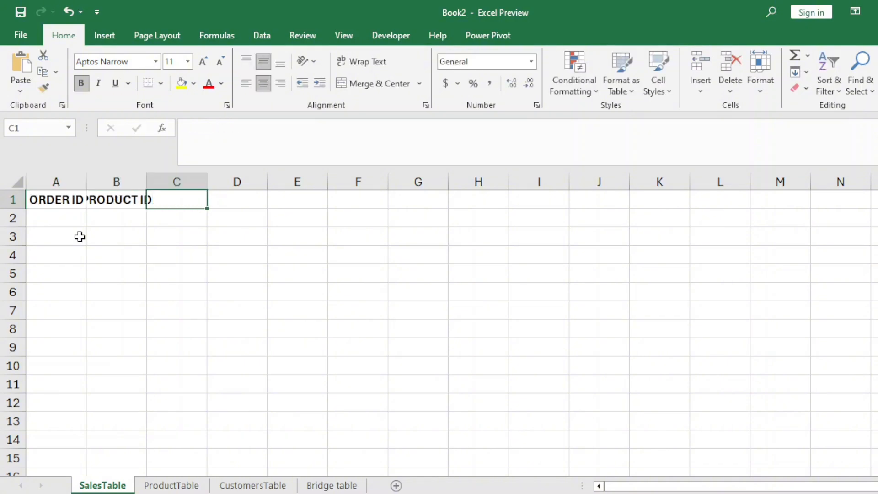
pyautogui.write('CUSTOMER')
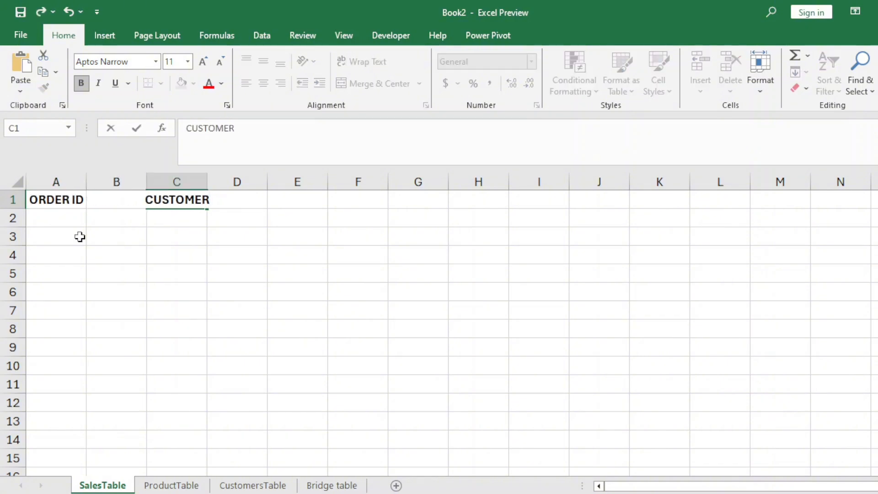
pyautogui.write('ID')
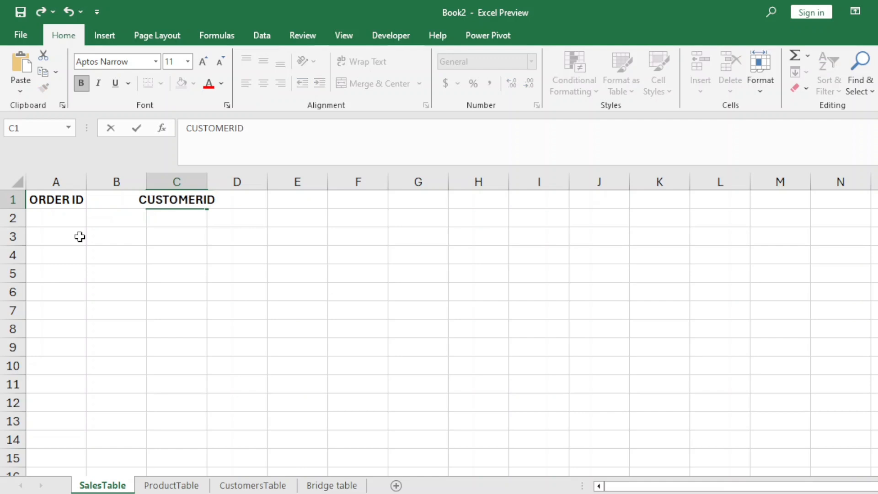
pyautogui.press('Tab')
pyautogui.write('QUANTITY')
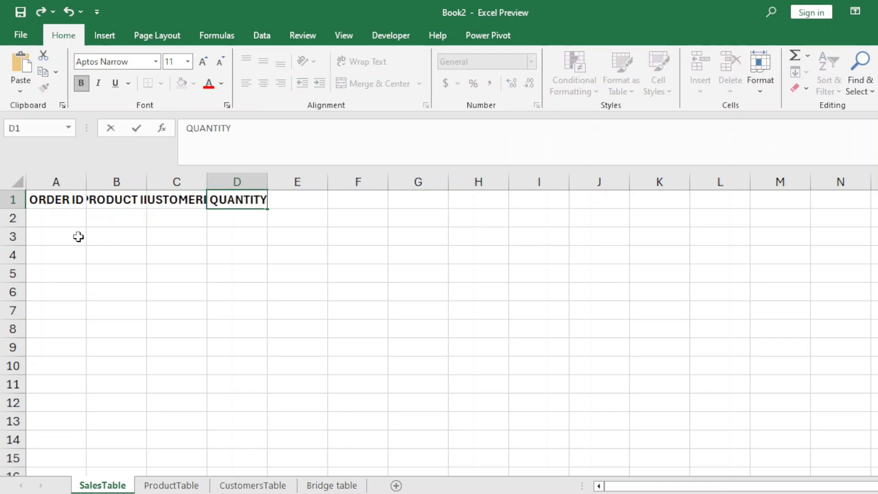
pyautogui.press('Tab')
pyautogui.write('SALESAMOUNT')
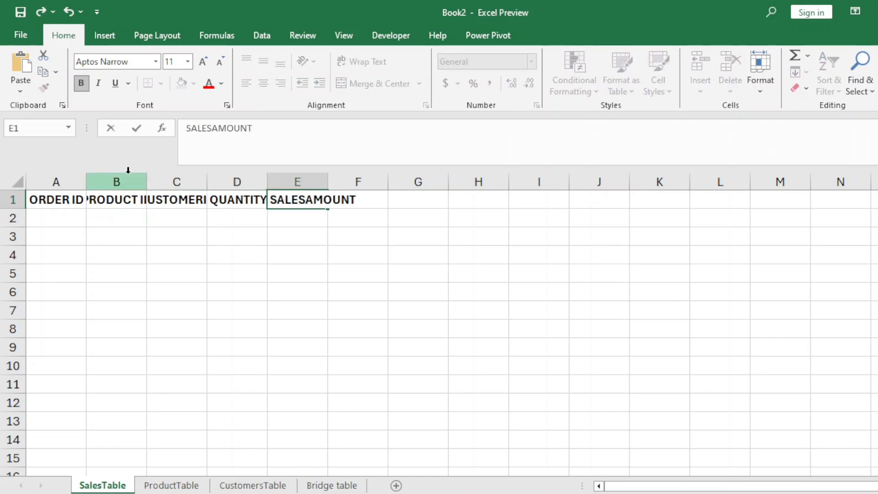
pyautogui.click(249, 317)
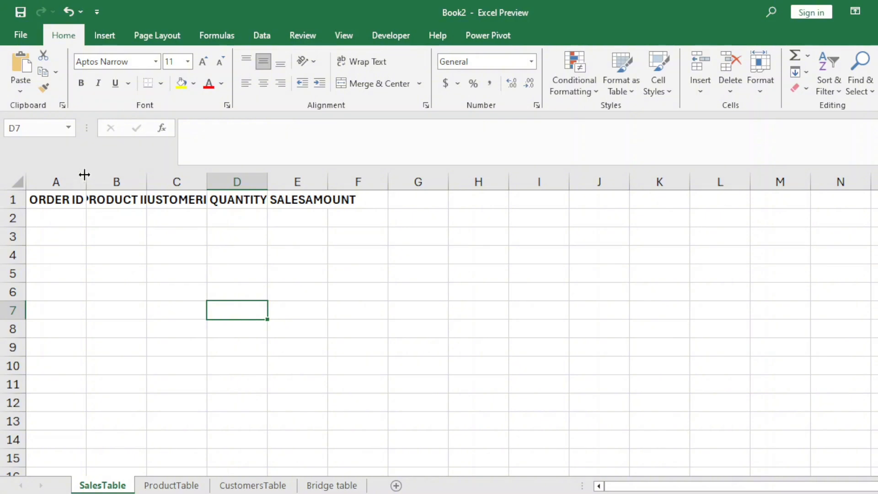
# Widen columns A through E so that every header fits fully inside its column.
pyautogui.moveTo(84, 181); pyautogui.dragTo(118, 173)
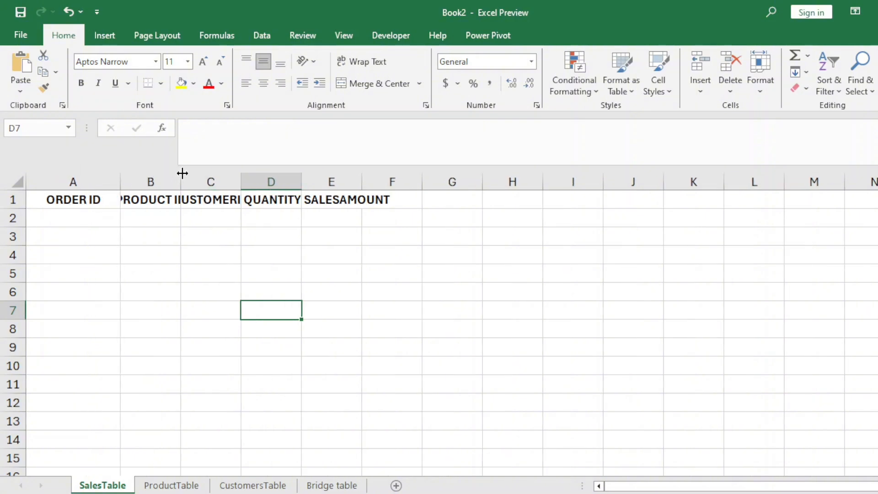
pyautogui.moveTo(182, 173); pyautogui.dragTo(248, 179)
pyautogui.moveTo(118, 179); pyautogui.dragTo(127, 178)
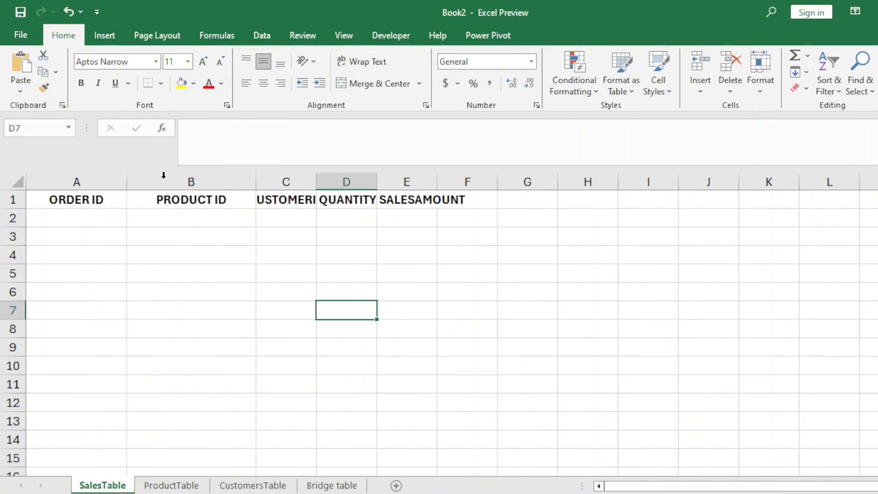
pyautogui.moveTo(316, 180); pyautogui.dragTo(376, 179)
pyautogui.moveTo(437, 178); pyautogui.dragTo(486, 178)
pyautogui.moveTo(548, 179); pyautogui.dragTo(605, 185)
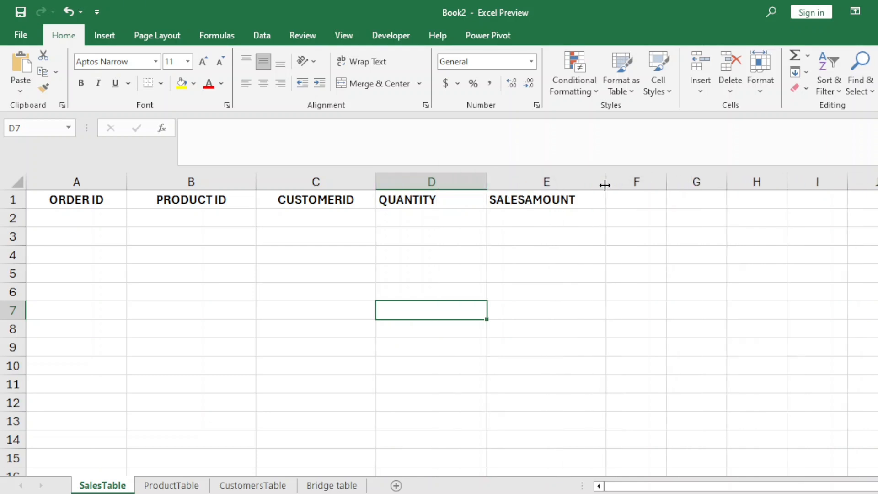
pyautogui.click(525, 253)
# Fill in the first three sequential order IDs in cells A2 to A4.
pyautogui.click(76, 218)
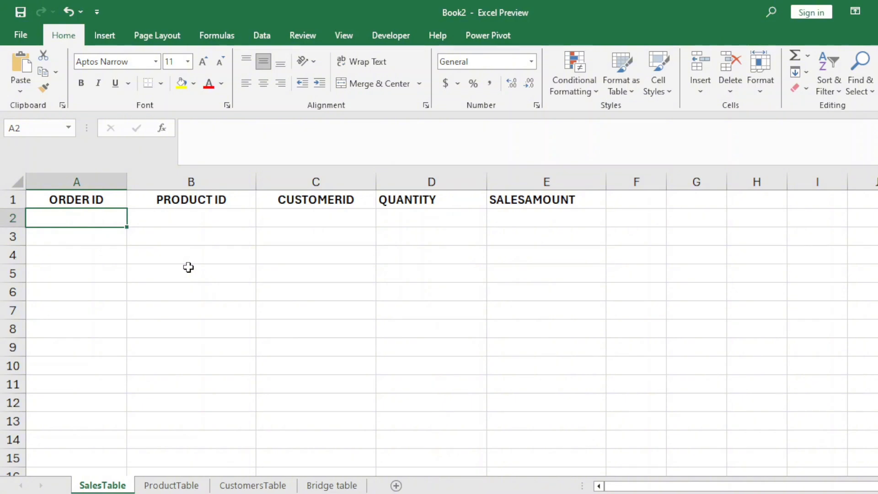
pyautogui.write('1')
pyautogui.press('Return')
pyautogui.write('2')
pyautogui.press('Return')
pyautogui.write('3')
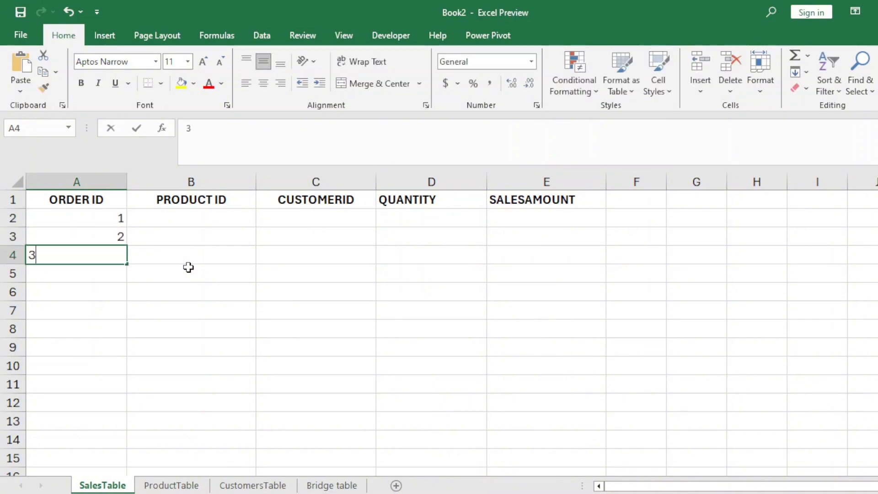
pyautogui.press('Return')
pyautogui.write('4')
pyautogui.press('Return')
pyautogui.write('5')
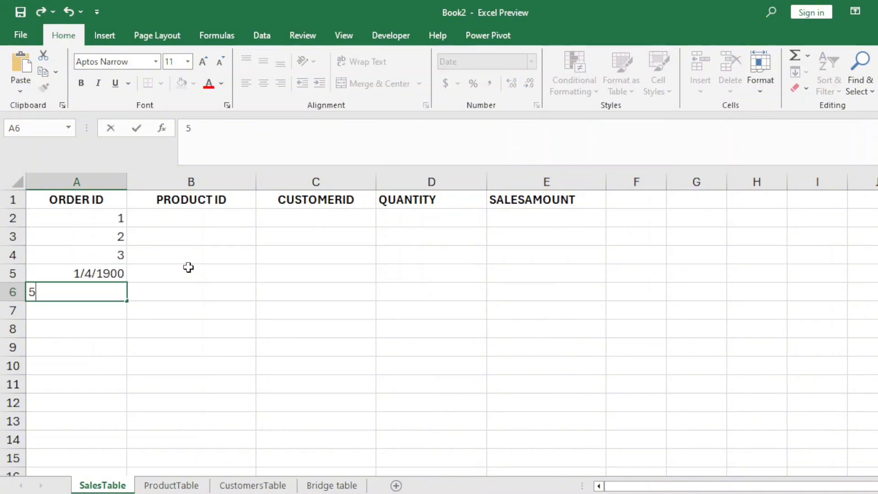
pyautogui.click(97, 275)
pyautogui.press('Delete')
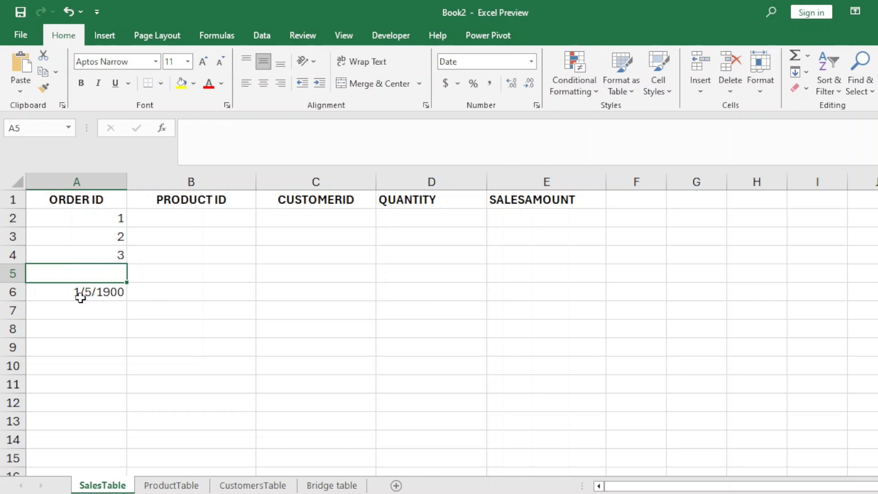
pyautogui.click(80, 292)
pyautogui.press('Delete')
# Enter the fourth order ID in cell A5 and set that cell's number format to General.
pyautogui.click(115, 271)
pyautogui.write('4')
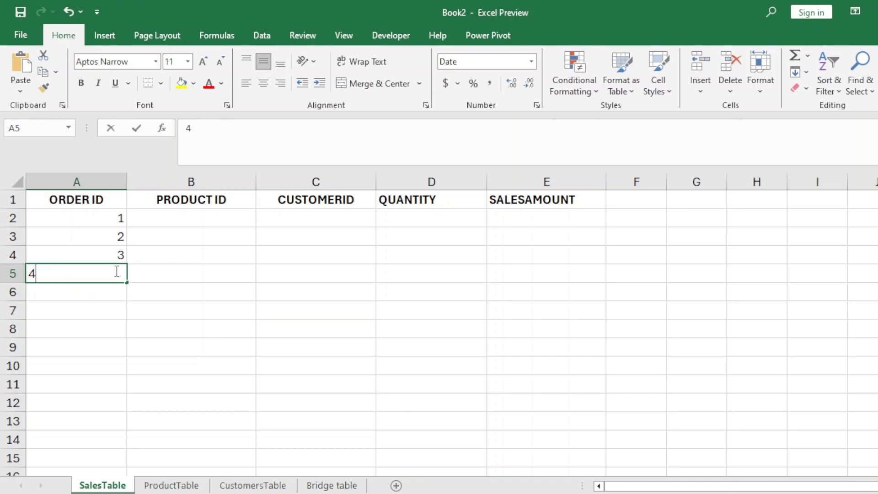
pyautogui.press('Return')
pyautogui.click(106, 274)
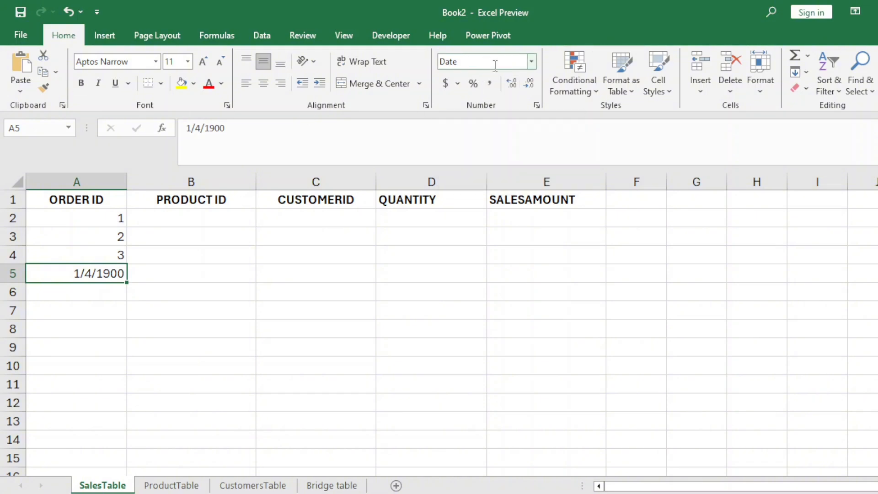
pyautogui.click(531, 62)
pyautogui.click(512, 86)
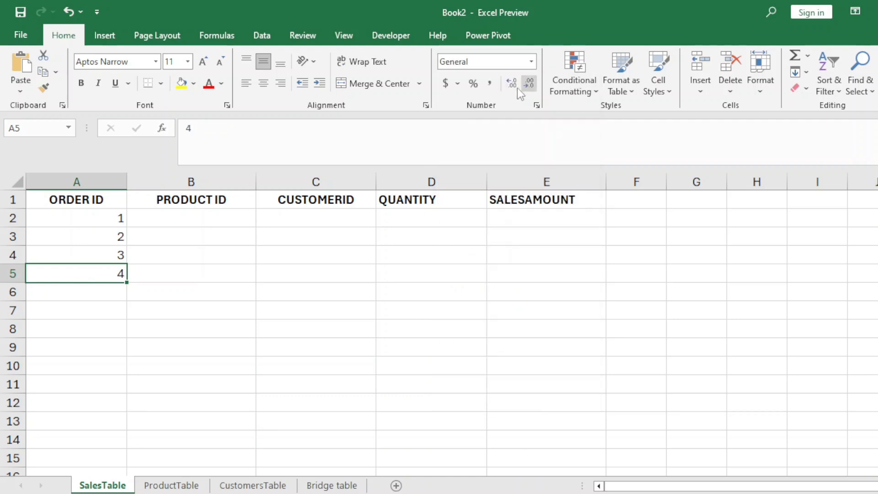
# Enter the fifth order ID in cell A6 and set that cell's number format to General.
pyautogui.click(86, 290)
pyautogui.write('5')
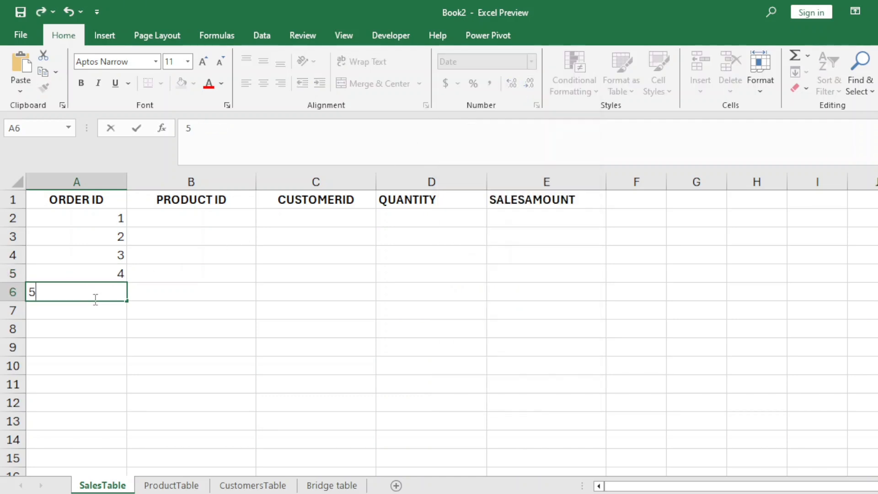
pyautogui.click(310, 275)
pyautogui.click(88, 293)
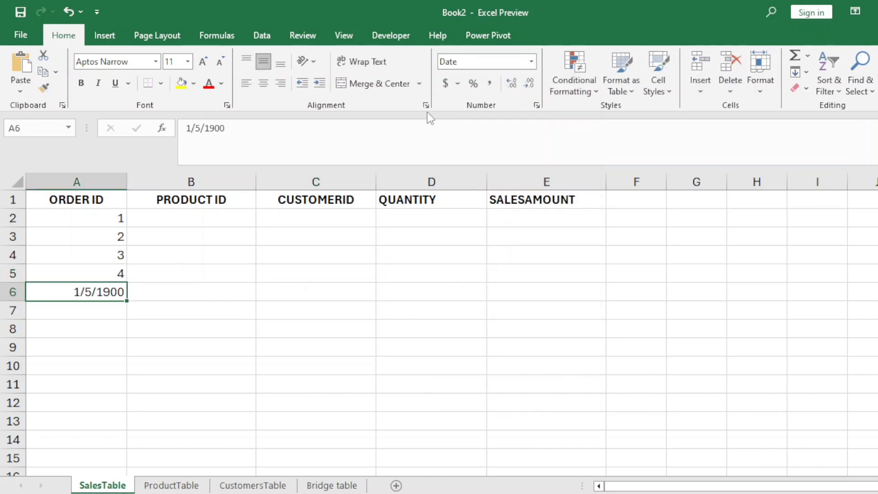
pyautogui.click(532, 62)
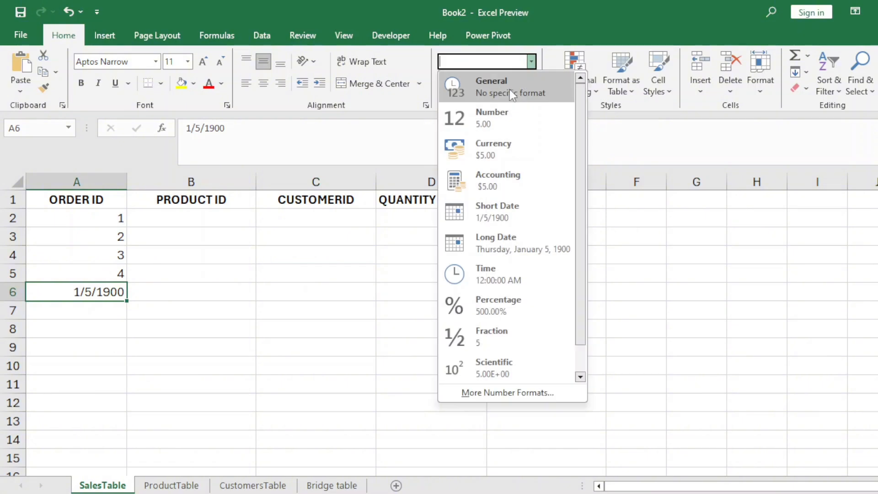
pyautogui.click(510, 88)
pyautogui.click(386, 290)
# Fill the PRODUCT ID column with 101, 102, 103, 104 and 105 in cells B2 to B6.
pyautogui.click(190, 221)
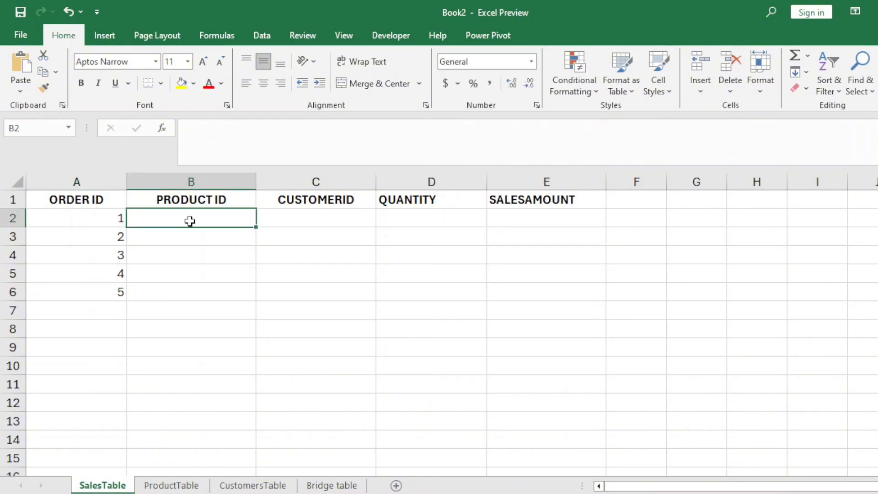
pyautogui.write('101')
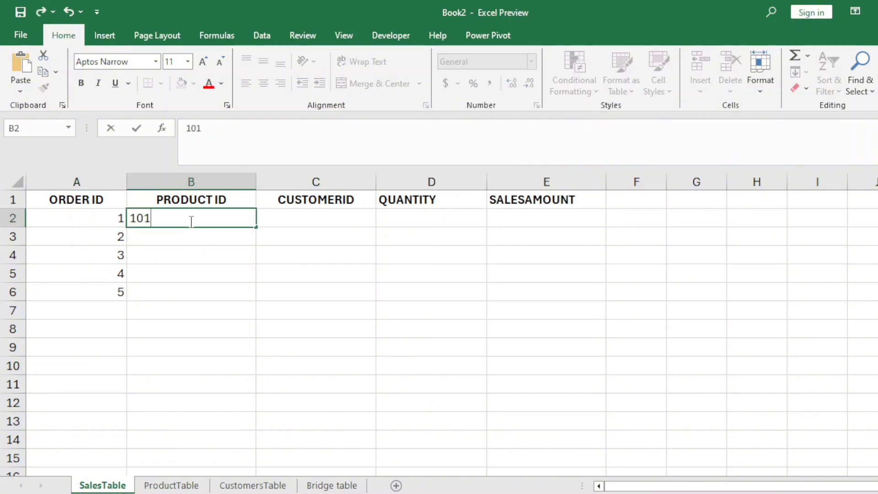
pyautogui.press('Return')
pyautogui.write('102')
pyautogui.press('Return')
pyautogui.write('103')
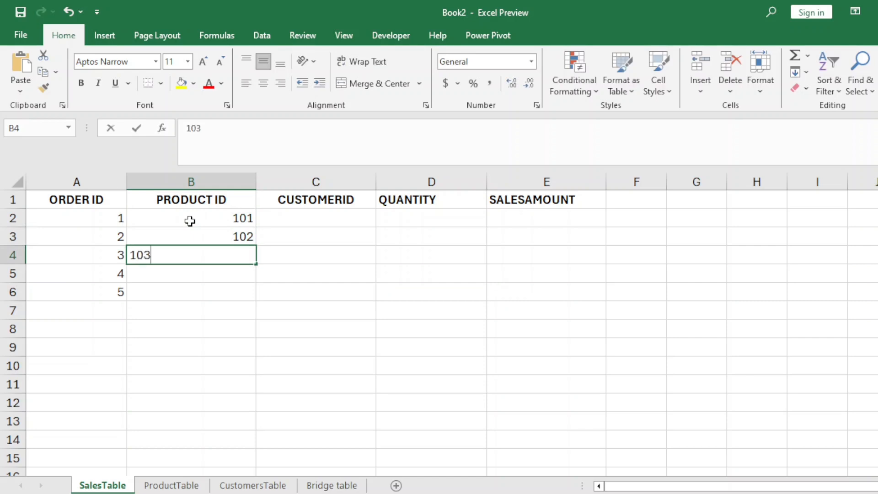
pyautogui.press('Return')
pyautogui.write('104')
pyautogui.press('Return')
pyautogui.write('105')
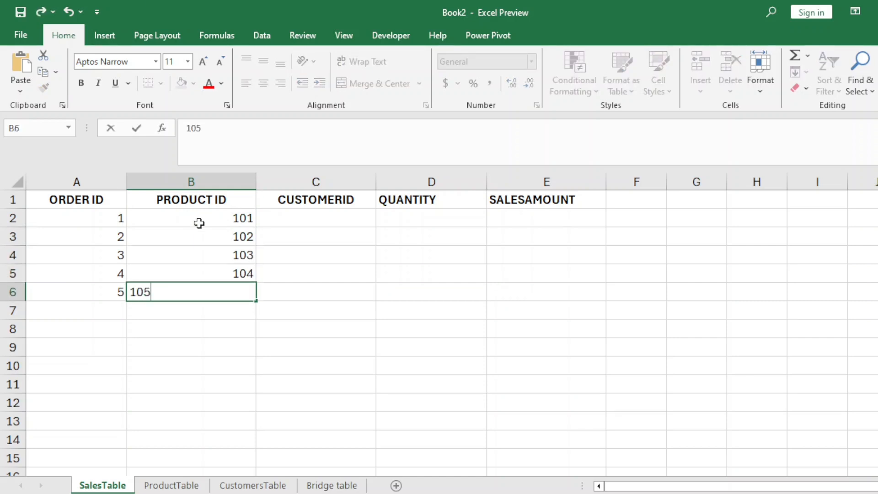
# Fill the CUSTOMERID column with five sequential customer IDs in cells C2 to C6.
pyautogui.click(300, 218)
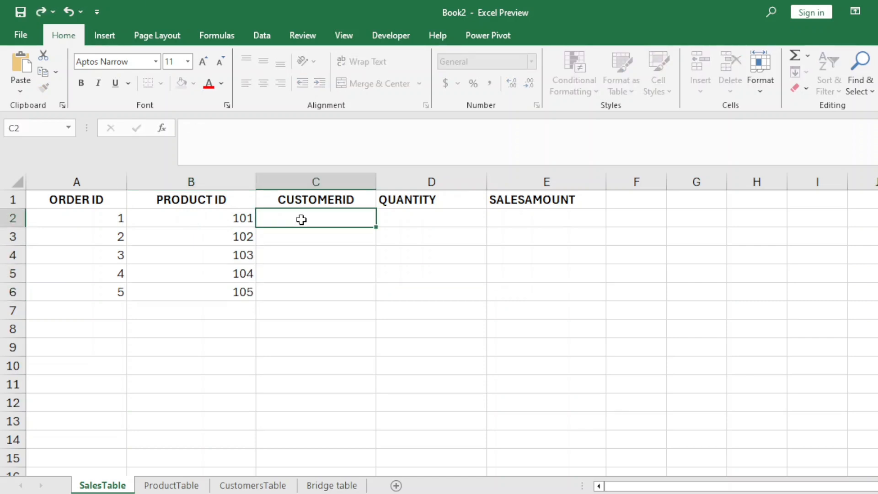
pyautogui.write('201')
pyautogui.click(323, 240)
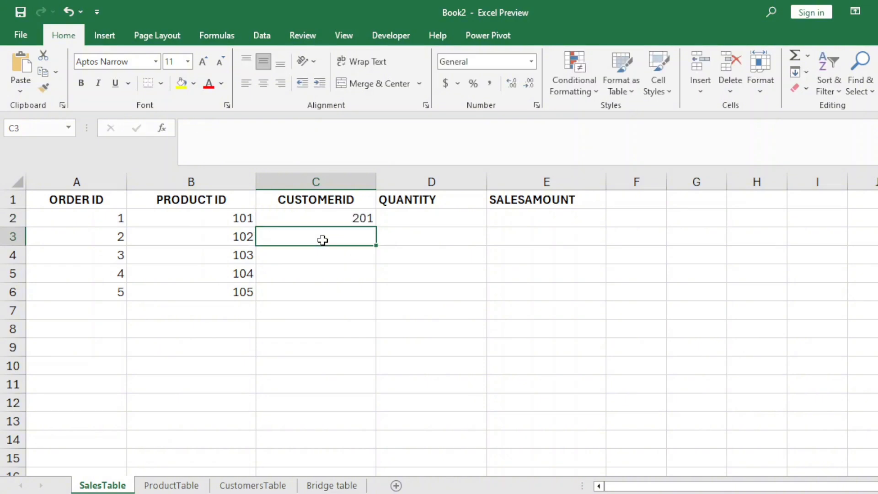
pyautogui.write('202')
pyautogui.press('Return')
pyautogui.write('203')
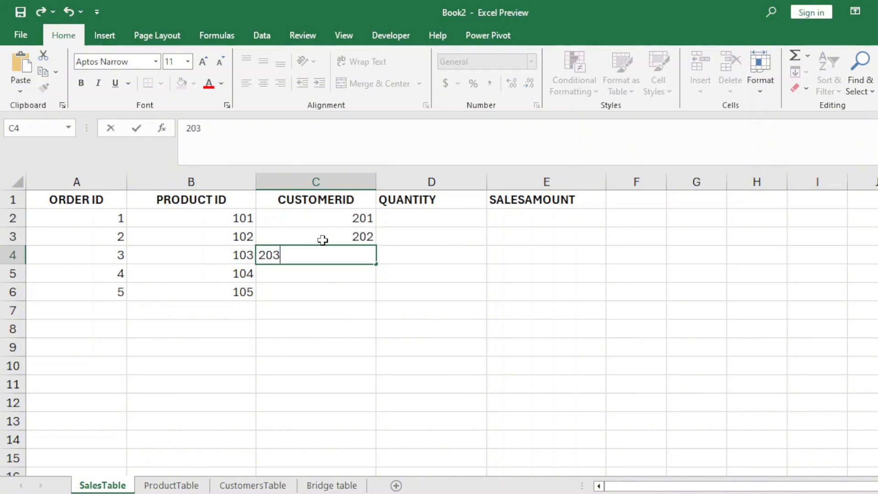
pyautogui.press('Return')
pyautogui.write('204')
pyautogui.press('Return')
pyautogui.write('205')
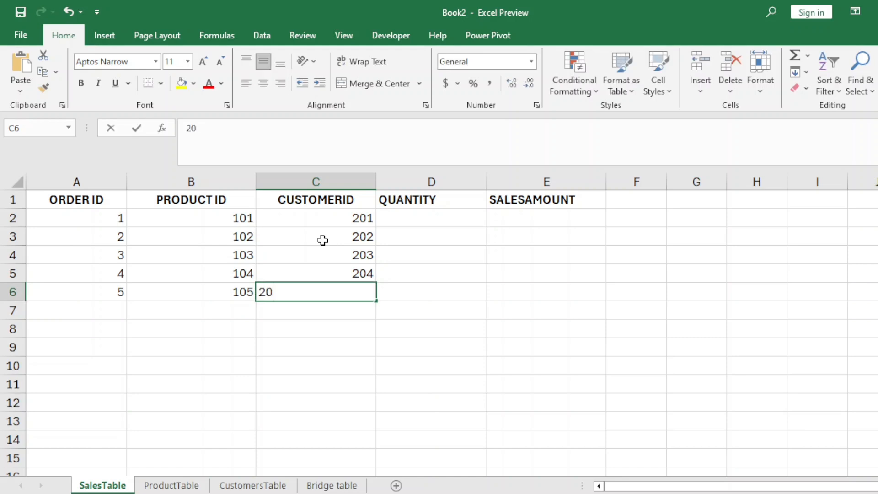
# Fill the QUANTITY column with 100, 200, 300, 400 and 500 in cells D2 to D6.
pyautogui.click(412, 231)
pyautogui.click(421, 223)
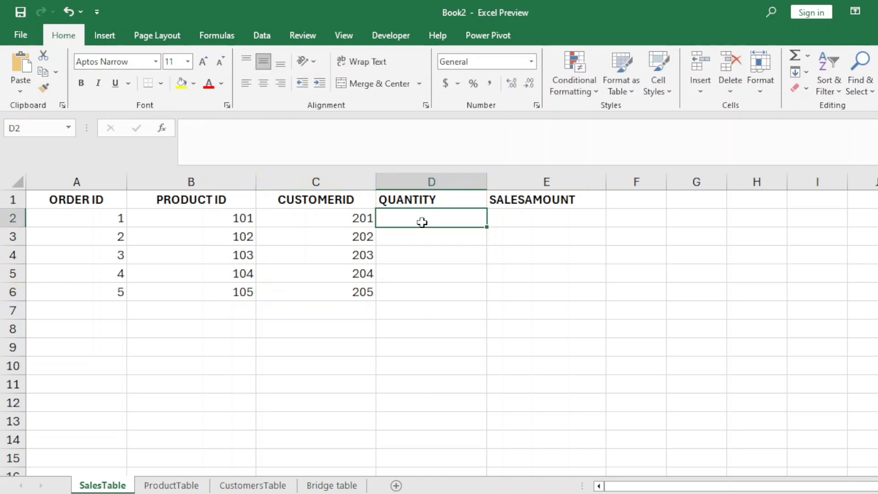
pyautogui.write('100')
pyautogui.press('Return')
pyautogui.write('200')
pyautogui.press('Return')
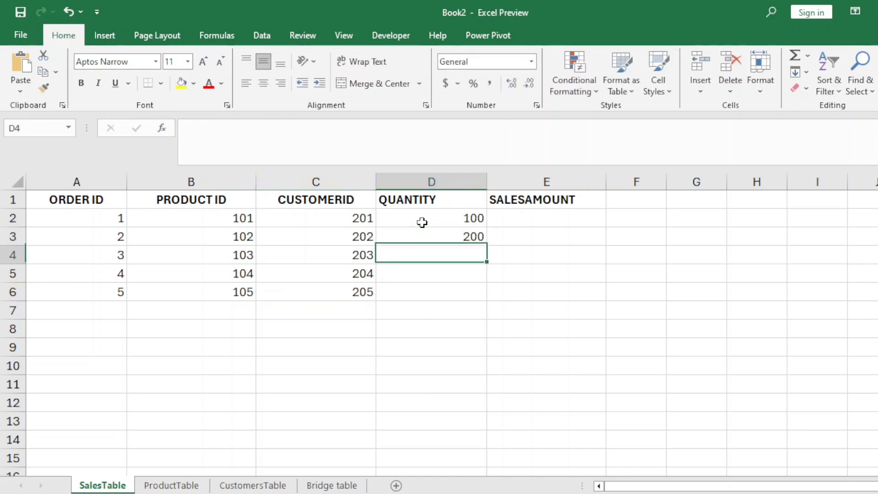
pyautogui.write('300')
pyautogui.press('Return')
pyautogui.write('400')
pyautogui.press('Return')
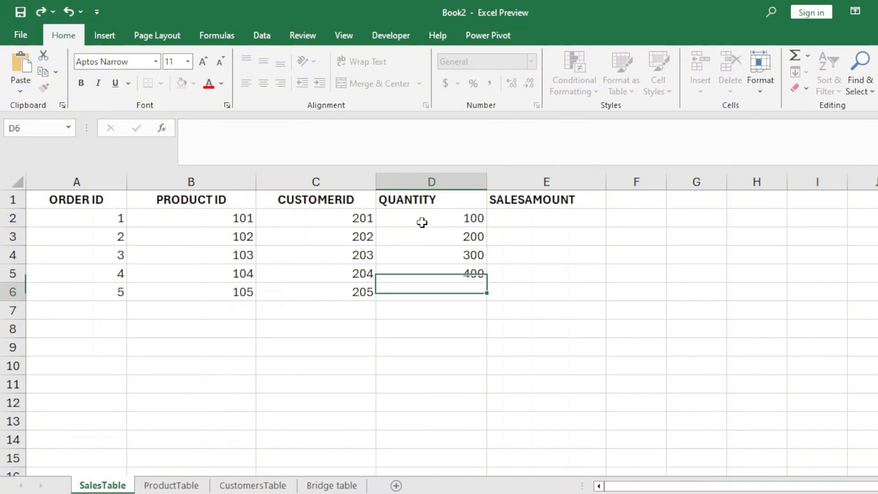
pyautogui.write('500')
# Fill the SALESAMOUNT column with 200, 400, 600, 800 and 1000 in cells E2 to E6.
pyautogui.click(561, 214)
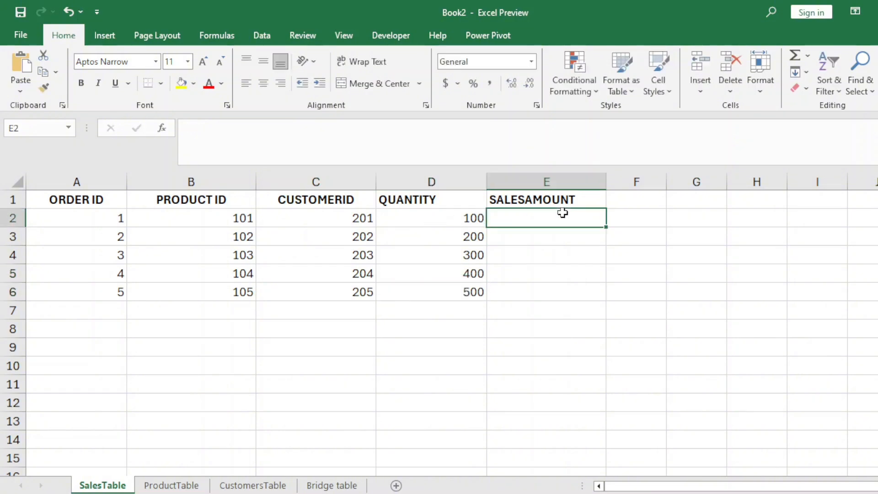
pyautogui.write('20')
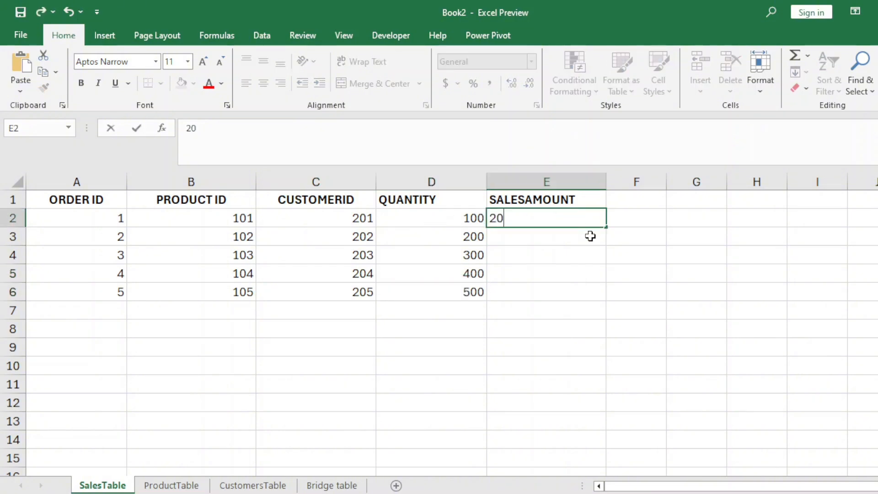
pyautogui.write('0')
pyautogui.press('Return')
pyautogui.write('400')
pyautogui.press('Return')
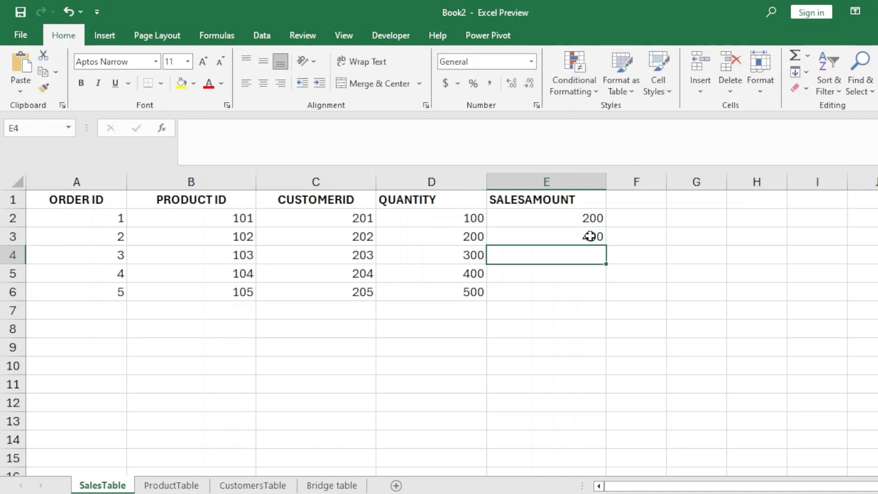
pyautogui.write('600')
pyautogui.press('Return')
pyautogui.write('800')
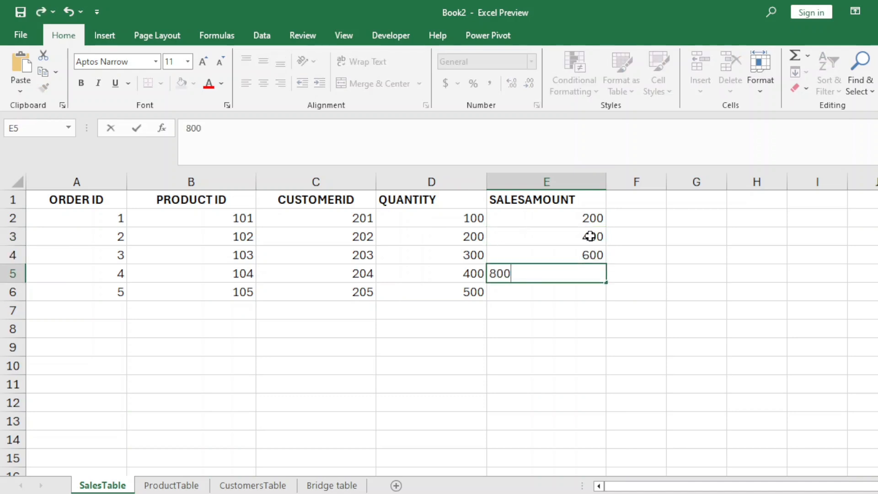
pyautogui.press('Return')
pyautogui.write('7')
pyautogui.press('BackSpace')
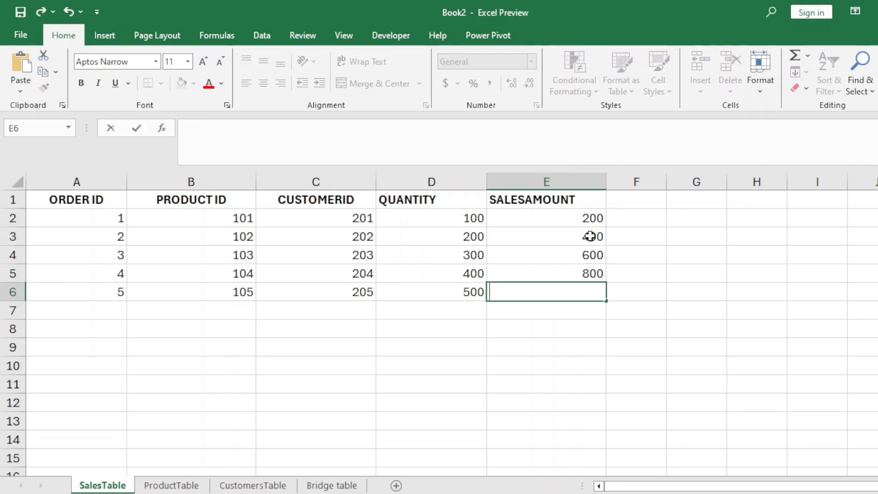
pyautogui.write('1000')
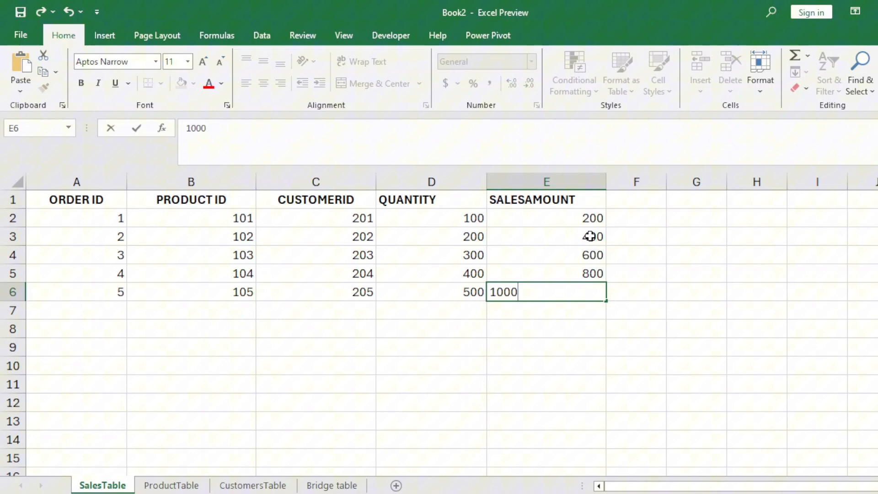
pyautogui.click(655, 273)
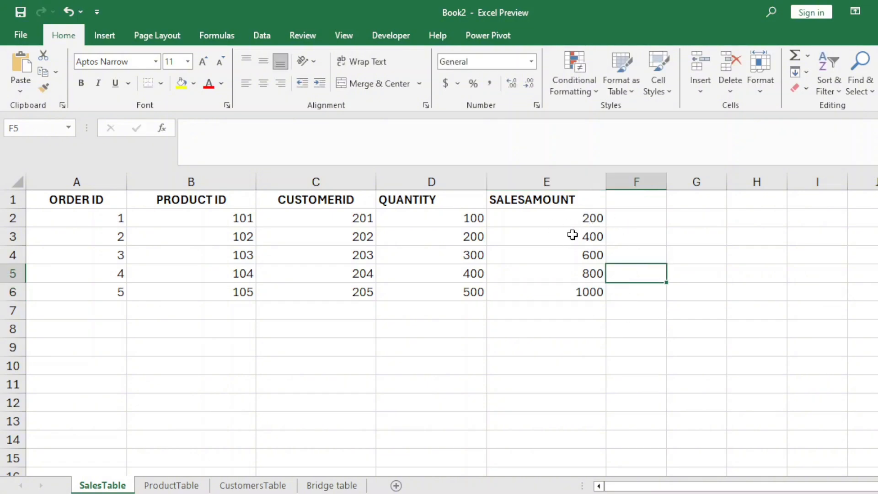
# Apply the Currency number format to the sales amounts in cells E2 to E6.
pyautogui.click(565, 217)
pyautogui.moveTo(569, 235); pyautogui.dragTo(583, 290)
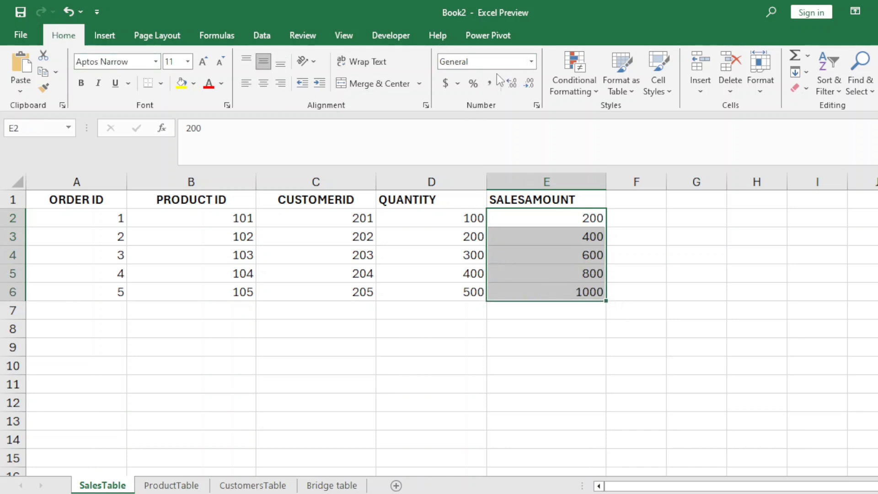
pyautogui.click(531, 61)
pyautogui.click(518, 147)
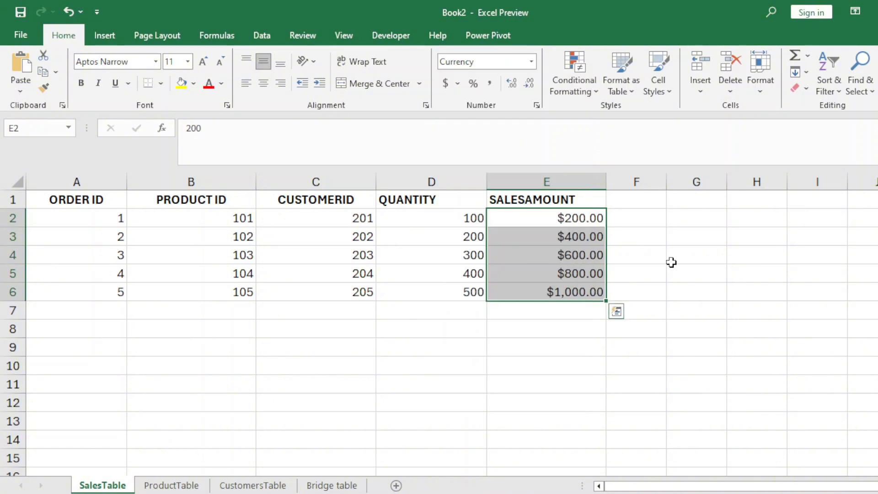
pyautogui.click(672, 262)
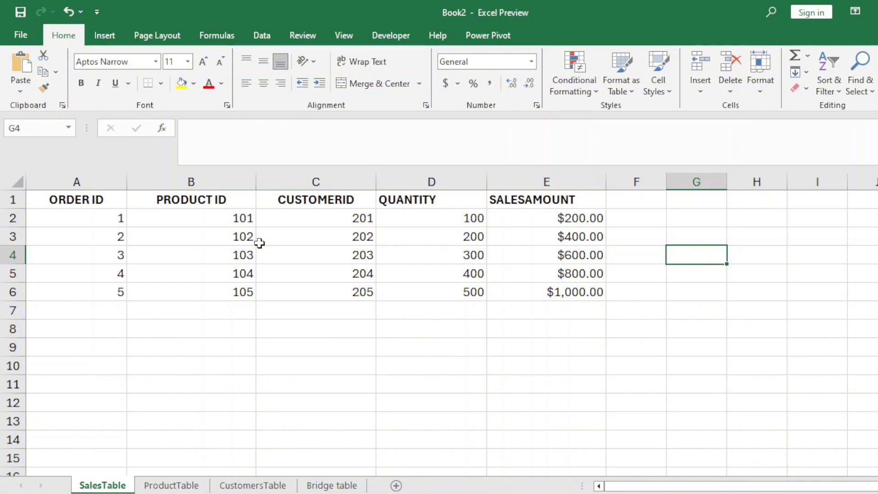
# Switch to the ProductTable sheet and select cell A1 for the first column header.
pyautogui.click(172, 485)
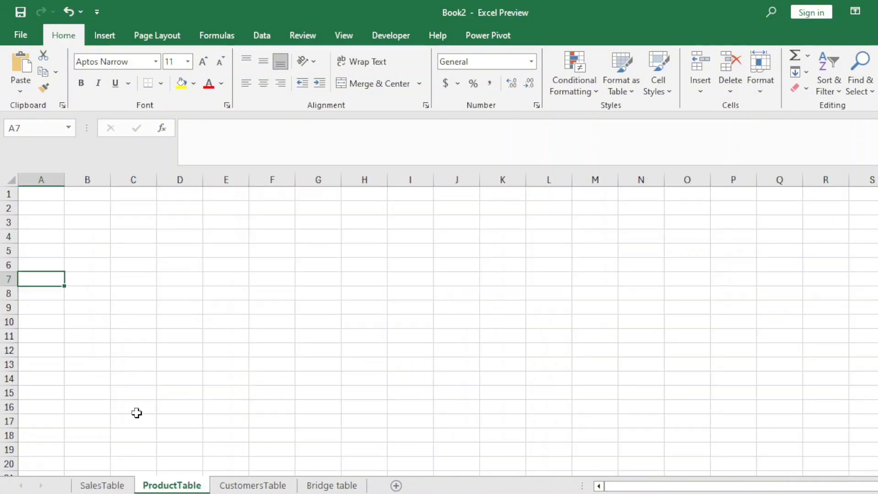
pyautogui.click(164, 268)
pyautogui.click(33, 196)
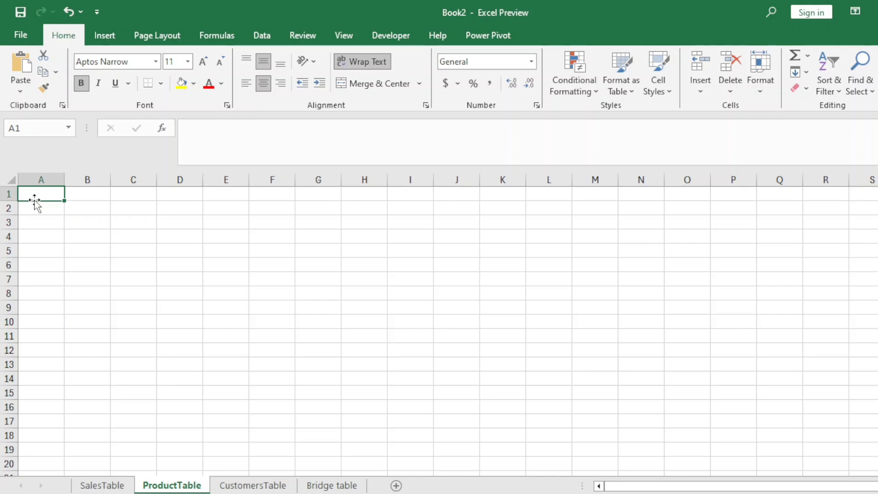
pyautogui.write('pRODU')
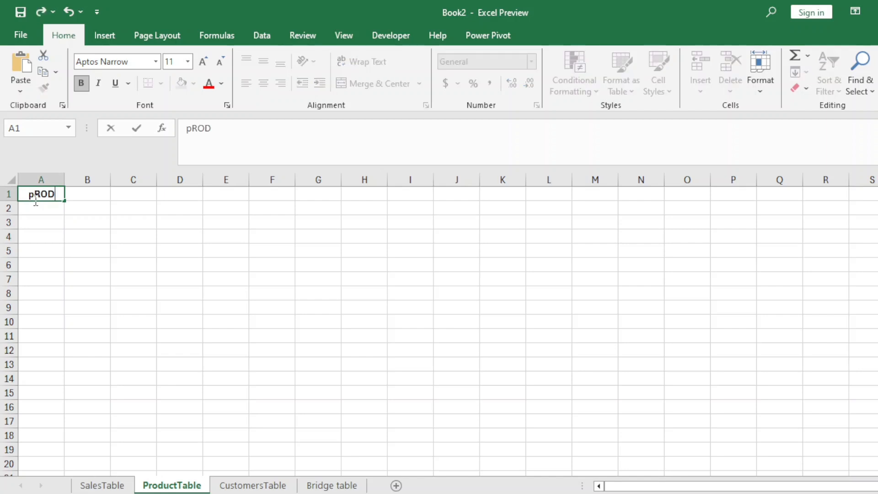
pyautogui.press('BackSpace')
pyautogui.press('BackSpace')
pyautogui.press('BackSpace')
pyautogui.press('BackSpace')
pyautogui.press('BackSpace')
# Enter the headers PRODUCTID, PRODUCTNAME and PRICE in cells A1 to C1 of the ProductTable sheet.
pyautogui.write('PRODUCT')
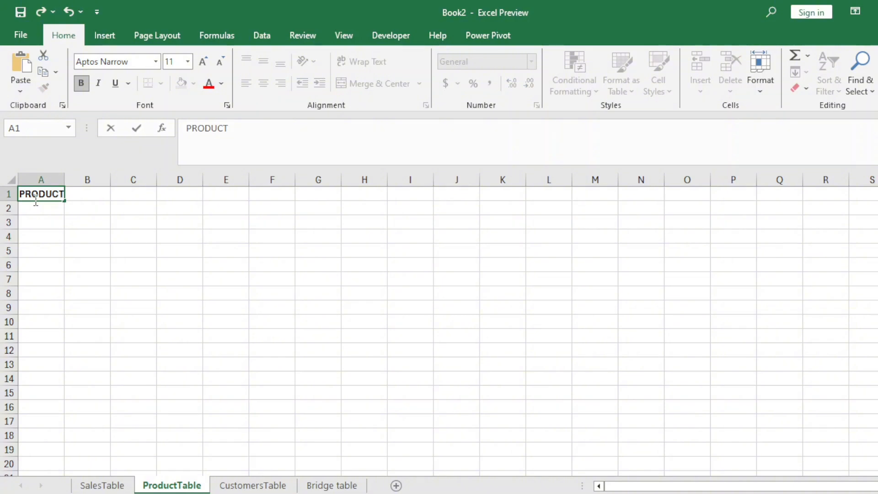
pyautogui.write('ID')
pyautogui.press('Tab')
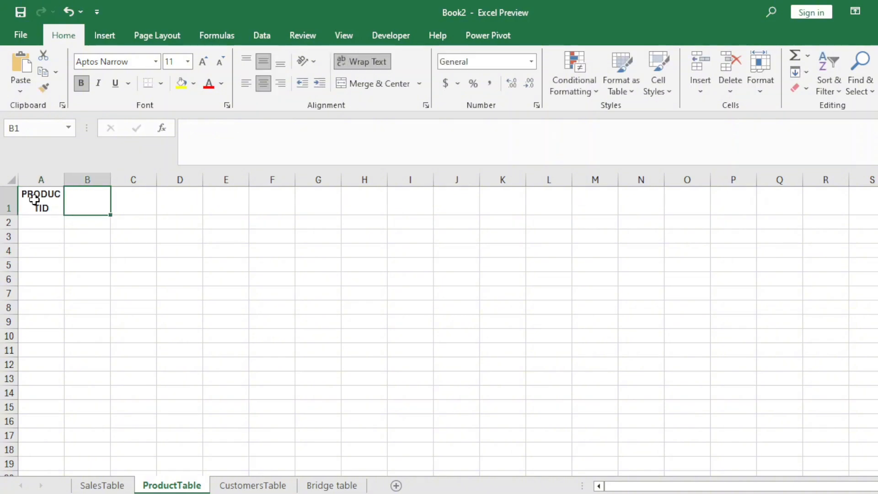
pyautogui.write('PRODUCTNAME')
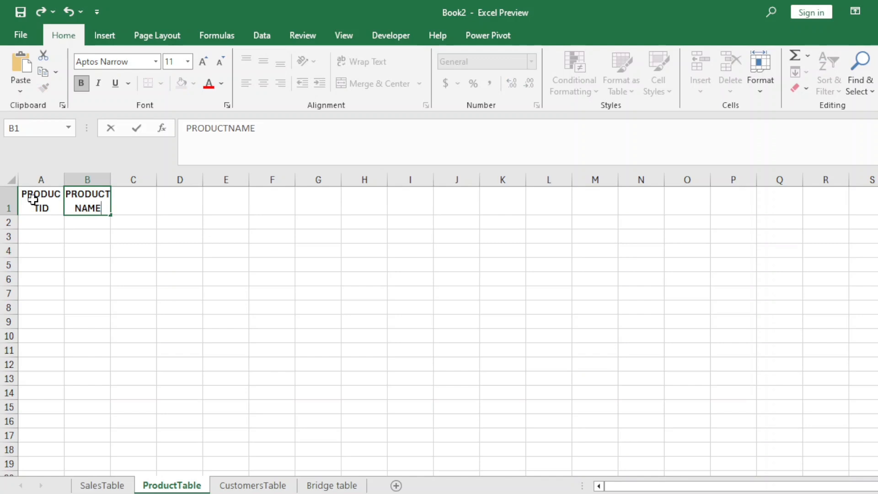
pyautogui.press('Tab')
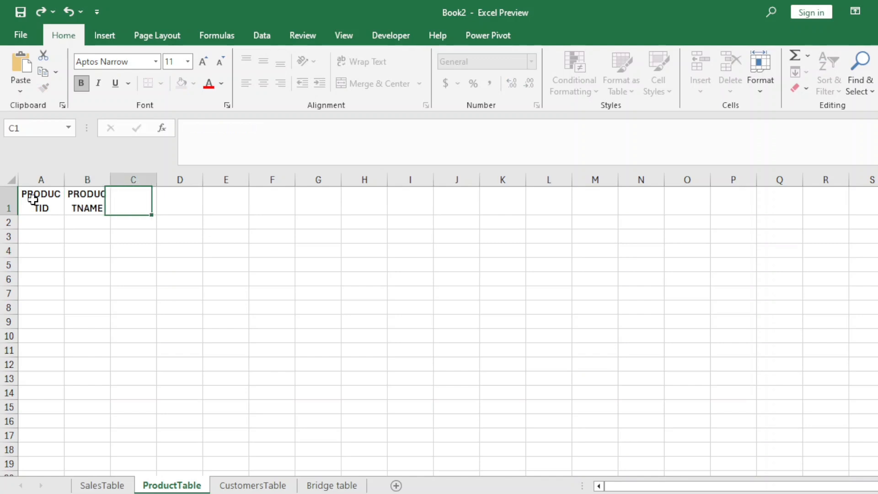
pyautogui.write('PRI')
pyautogui.write('CE')
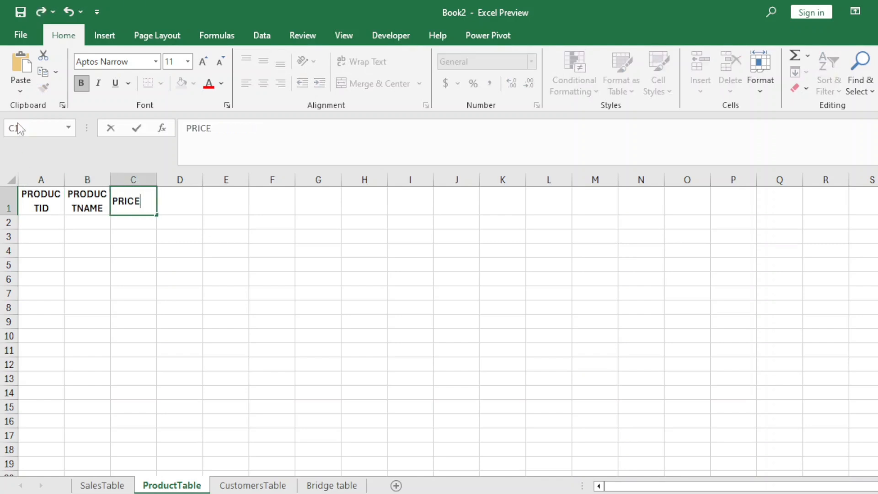
# Widen columns A, B and C of the ProductTable sheet so each header fits on one line.
pyautogui.moveTo(59, 179); pyautogui.dragTo(296, 179)
pyautogui.click(208, 219)
pyautogui.click(54, 191)
pyautogui.moveTo(199, 181); pyautogui.dragTo(207, 184)
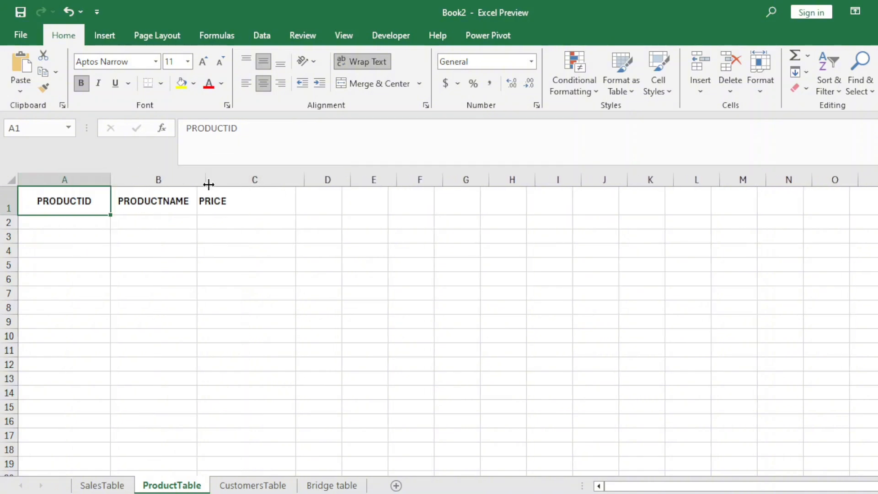
pyautogui.click(234, 251)
# Fill the PRODUCTID column with 101, 102, 103, 104 and 105 in cells A2 to A6.
pyautogui.click(91, 222)
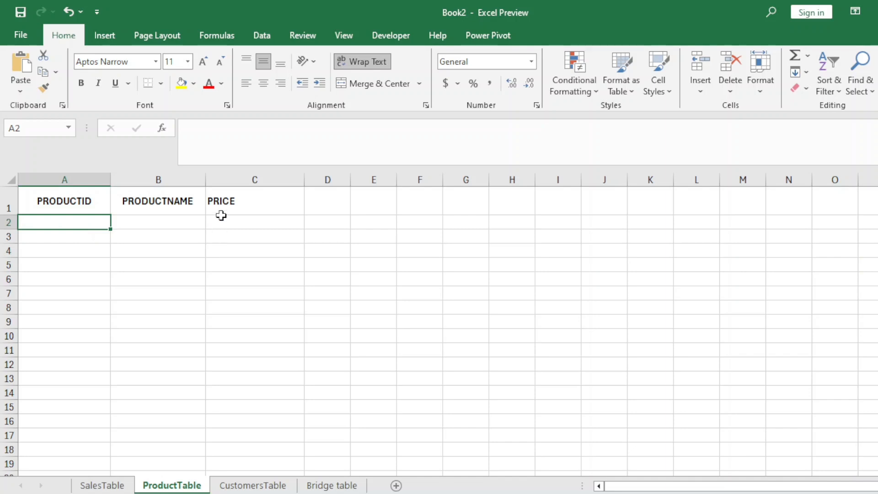
pyautogui.write('101')
pyautogui.press('Return')
pyautogui.write('102')
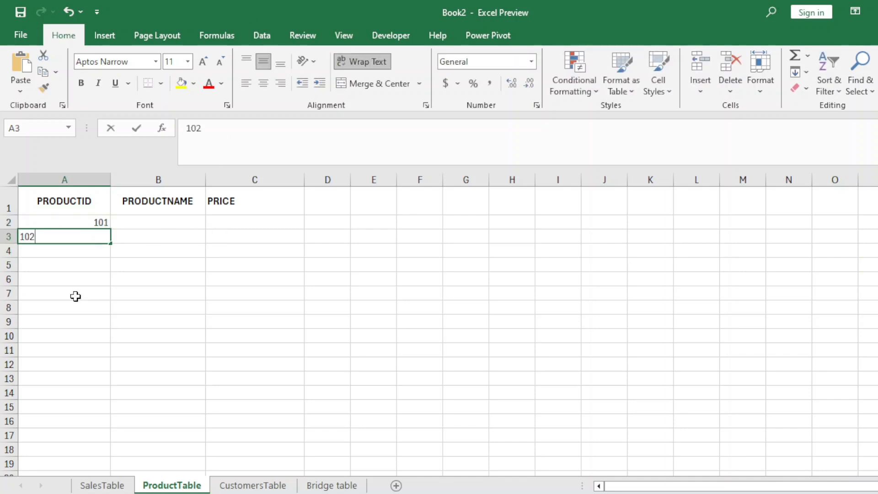
pyautogui.press('Return')
pyautogui.write('103')
pyautogui.press('Return')
pyautogui.write('104')
pyautogui.press('Return')
pyautogui.write('105')
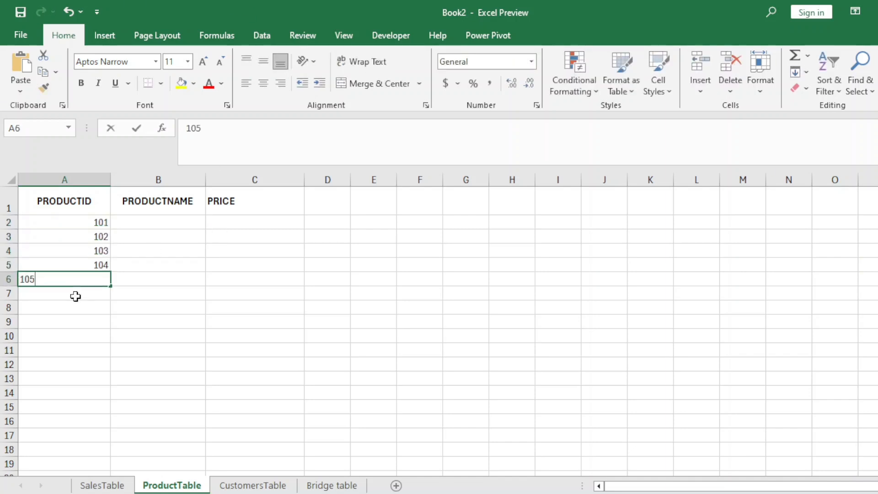
# Fill the PRODUCTNAME column with Product A, Product B, Product C, Product D and Product E in cells B2 to B6.
pyautogui.click(161, 210)
pyautogui.click(174, 222)
pyautogui.write('P')
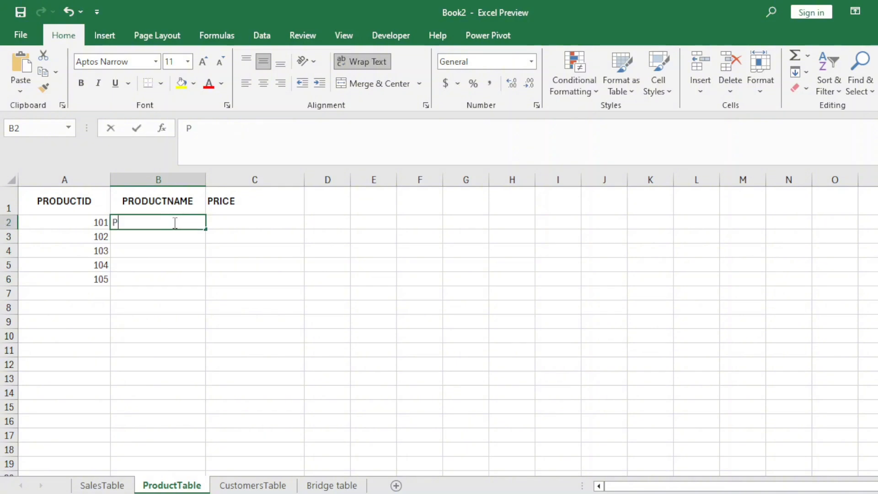
pyautogui.write('roduct A')
pyautogui.press('Return')
pyautogui.write('p')
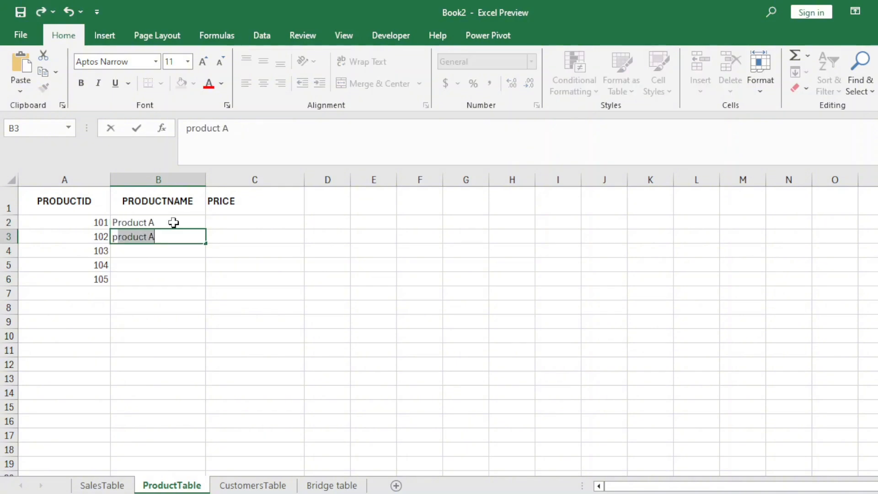
pyautogui.press('BackSpace')
pyautogui.press('BackSpace')
pyautogui.write('Product B')
pyautogui.press('Return')
pyautogui.write('Product ')
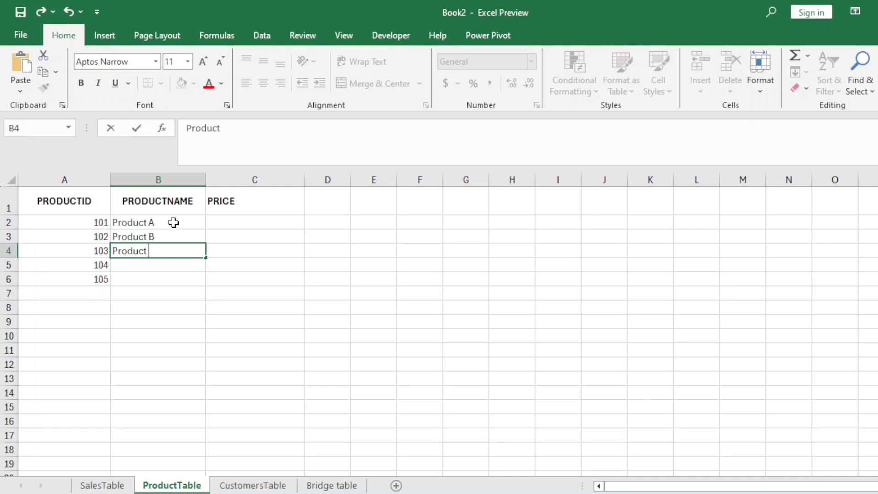
pyautogui.write('C')
pyautogui.press('Return')
pyautogui.write('Product D')
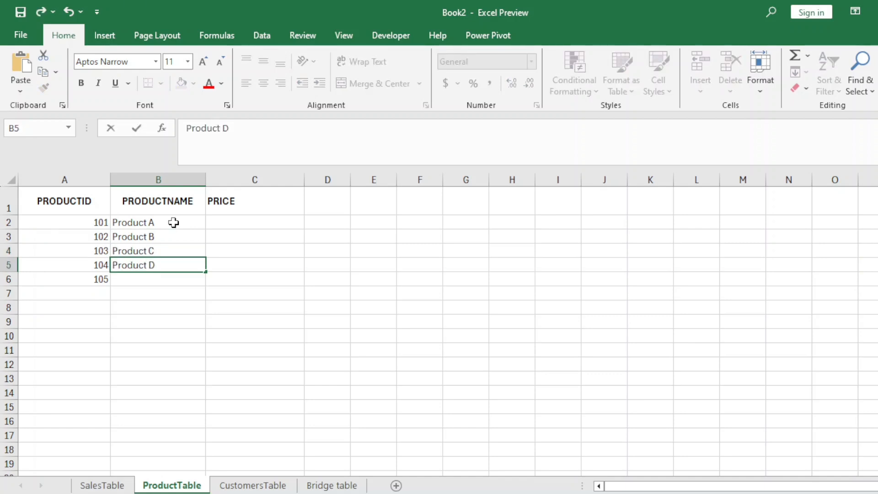
pyautogui.press('Return')
pyautogui.write('Product E')
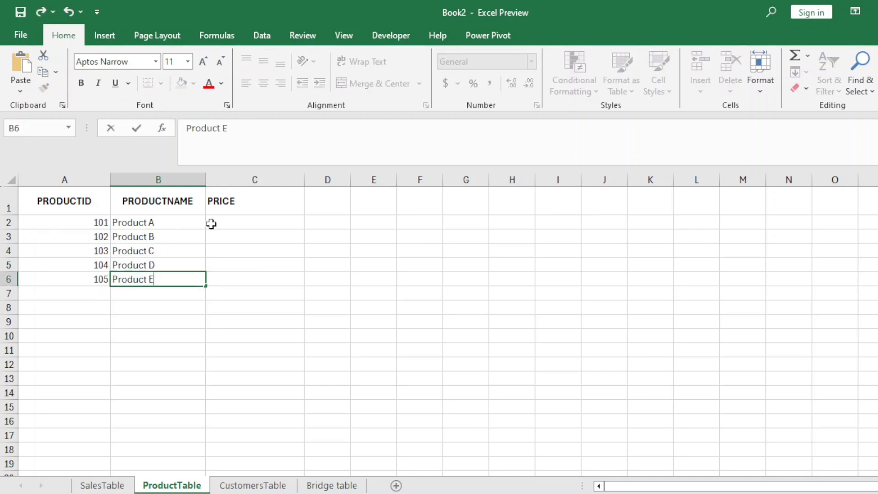
pyautogui.click(254, 223)
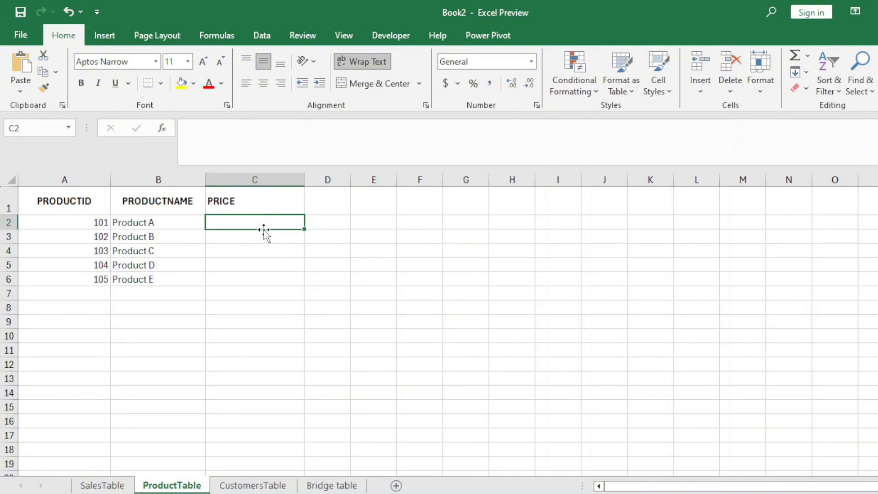
# Fill the PRICE column with 100, 200, 300, 400 and 500 in cells C2 to C6.
pyautogui.write('100')
pyautogui.press('Return')
pyautogui.write('200')
pyautogui.press('Return')
pyautogui.write('300')
pyautogui.press('Return')
pyautogui.write('400')
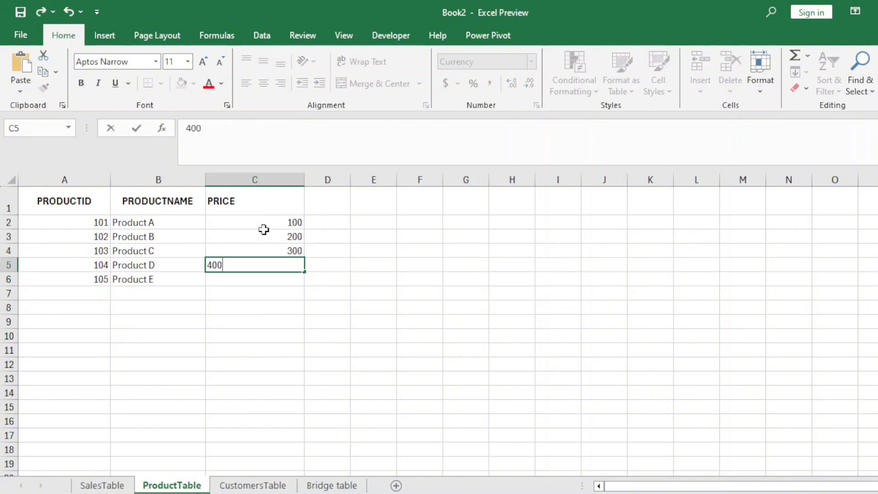
pyautogui.press('Return')
pyautogui.write('500')
pyautogui.click(392, 280)
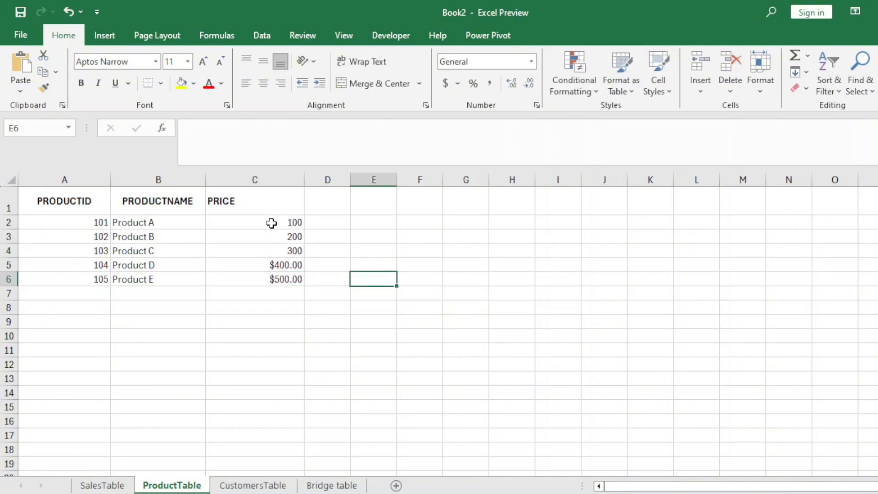
# Format the prices in cells C2 to C6 as Currency.
pyautogui.moveTo(271, 223); pyautogui.dragTo(271, 279)
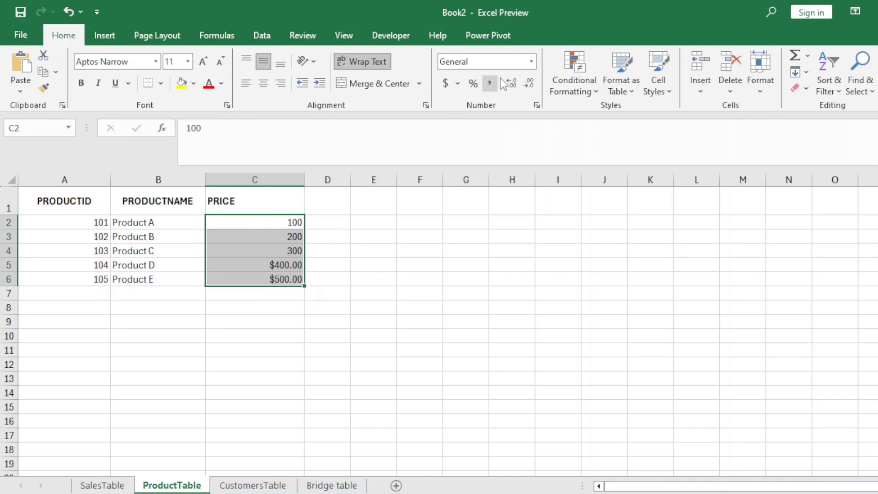
pyautogui.click(531, 61)
pyautogui.click(501, 144)
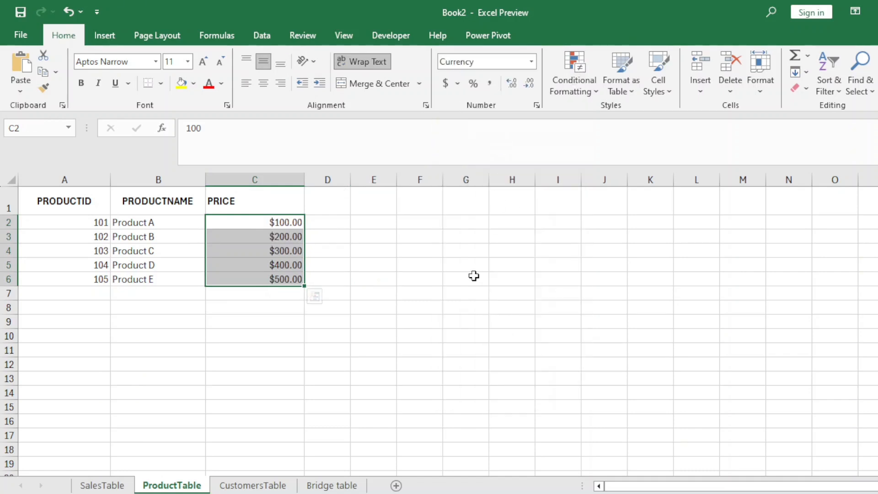
pyautogui.click(473, 275)
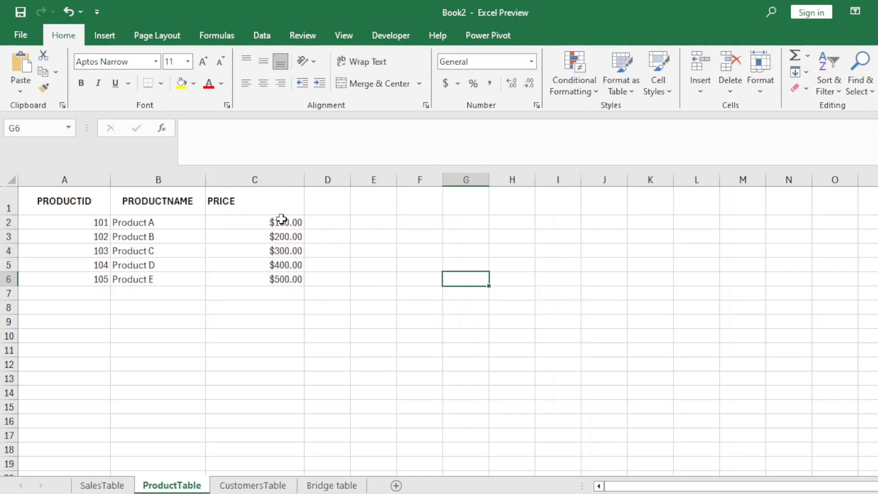
# Center the headers in cells A1 to C1 of the ProductTable sheet horizontally.
pyautogui.moveTo(73, 203); pyautogui.dragTo(276, 203)
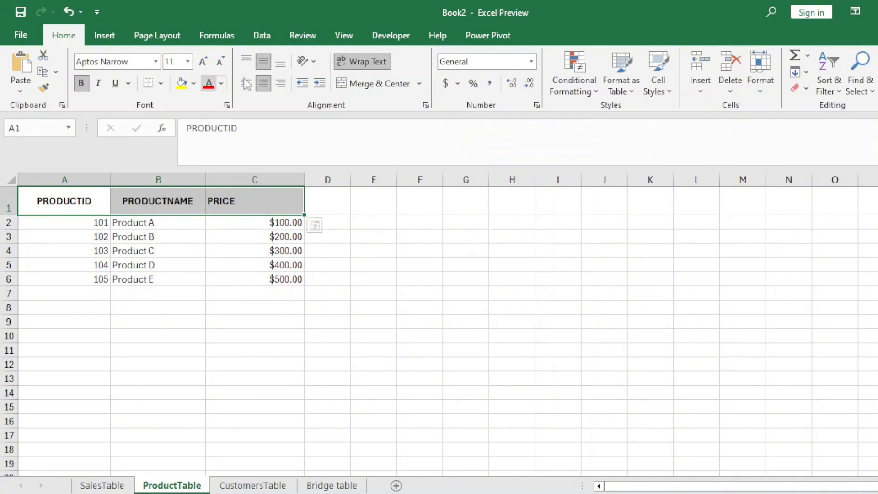
pyautogui.click(264, 83)
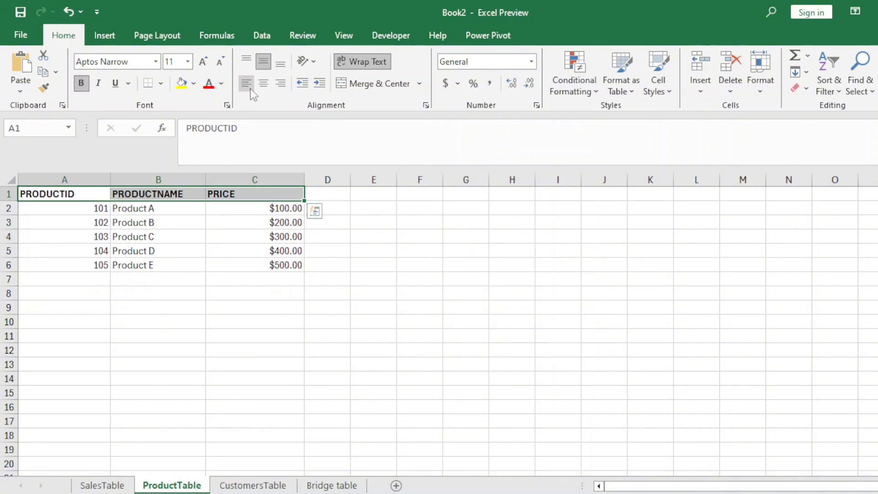
pyautogui.click(264, 84)
pyautogui.click(414, 208)
# Center the product data in cells A2 to C6 horizontally.
pyautogui.click(91, 208)
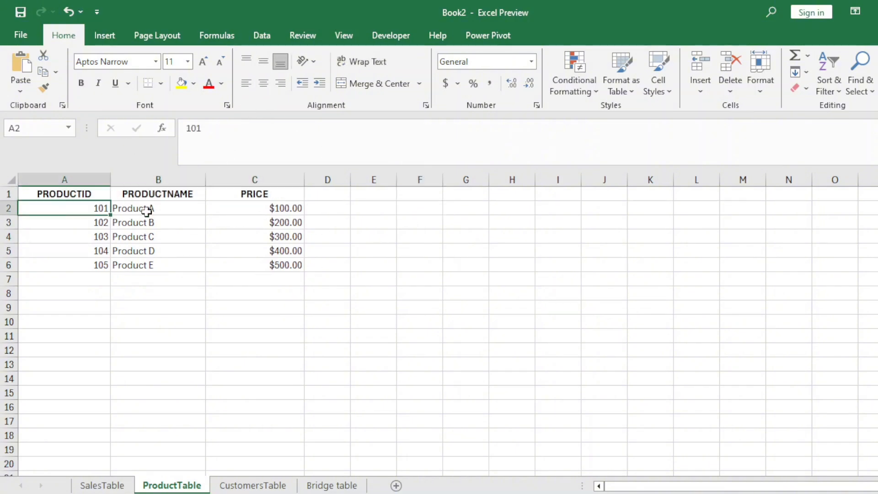
pyautogui.moveTo(146, 211); pyautogui.dragTo(302, 265)
pyautogui.click(269, 84)
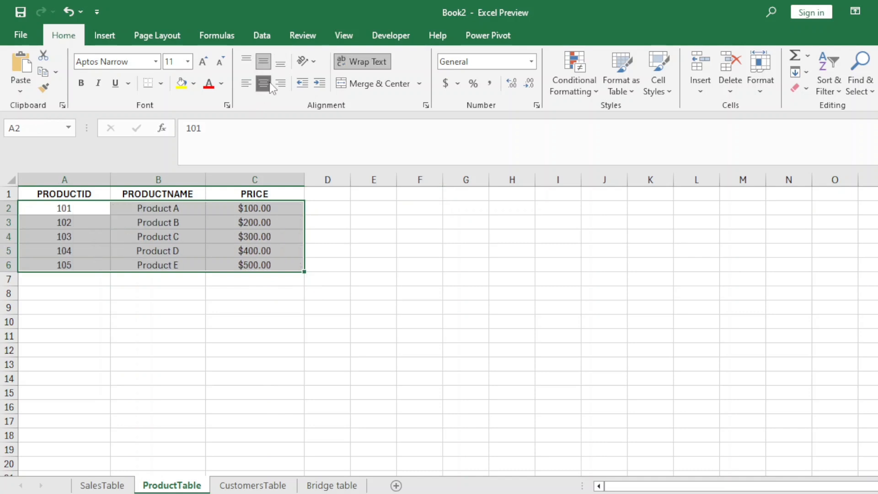
pyautogui.click(418, 208)
pyautogui.click(348, 226)
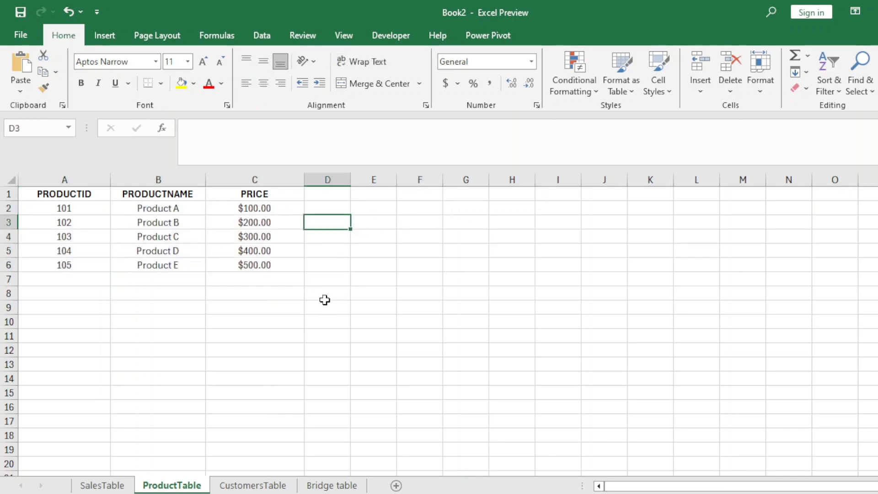
# Enter the headers Customer ID and CustomerName in cells A1 and B1 of the CustomersTable sheet and fit column B to its header.
pyautogui.click(253, 485)
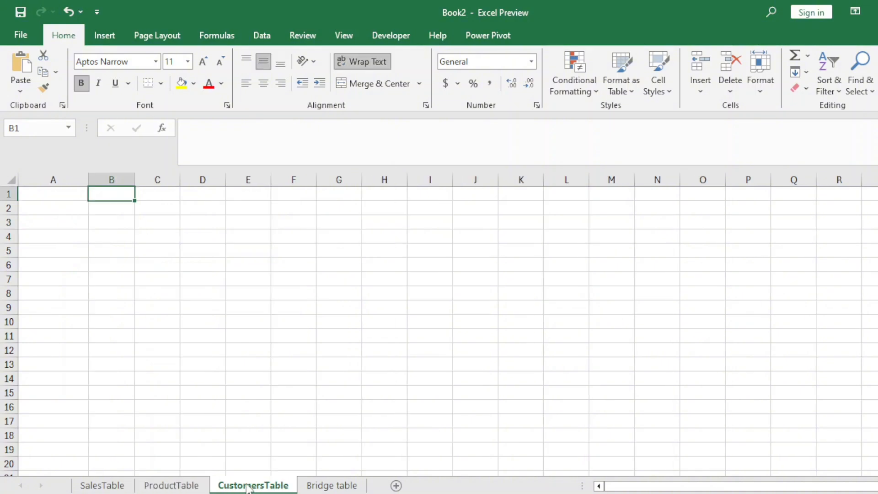
pyautogui.click(105, 245)
pyautogui.click(72, 195)
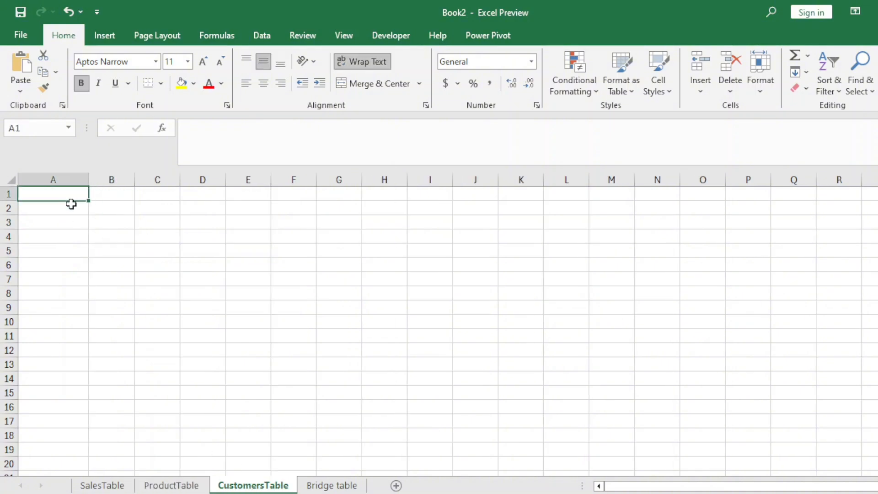
pyautogui.write('C')
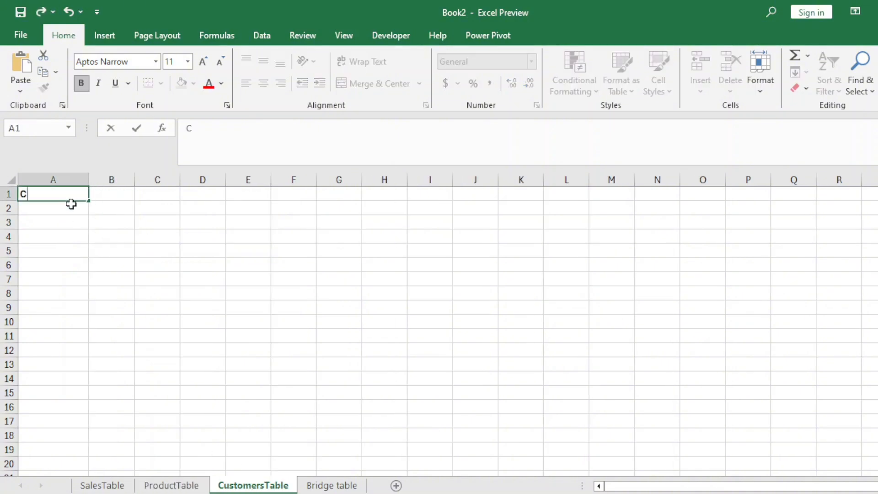
pyautogui.write('ustomer ID')
pyautogui.press('Tab')
pyautogui.write('Custo')
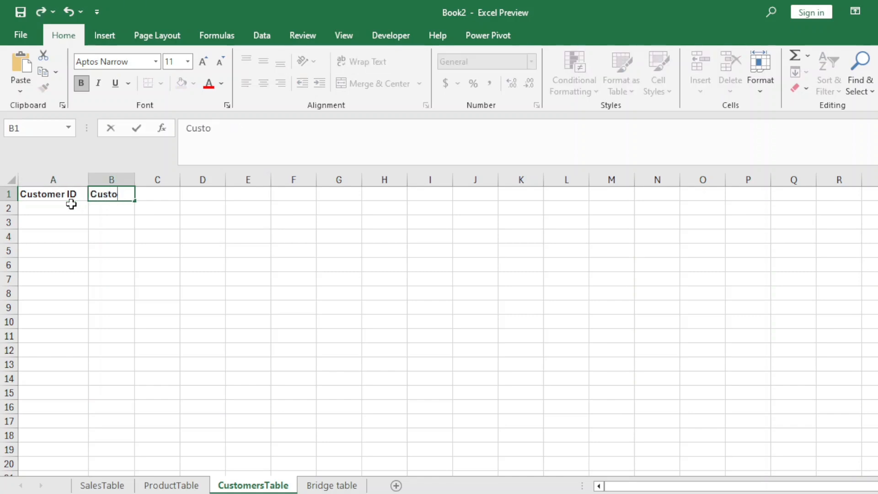
pyautogui.write('merName')
pyautogui.click(189, 270)
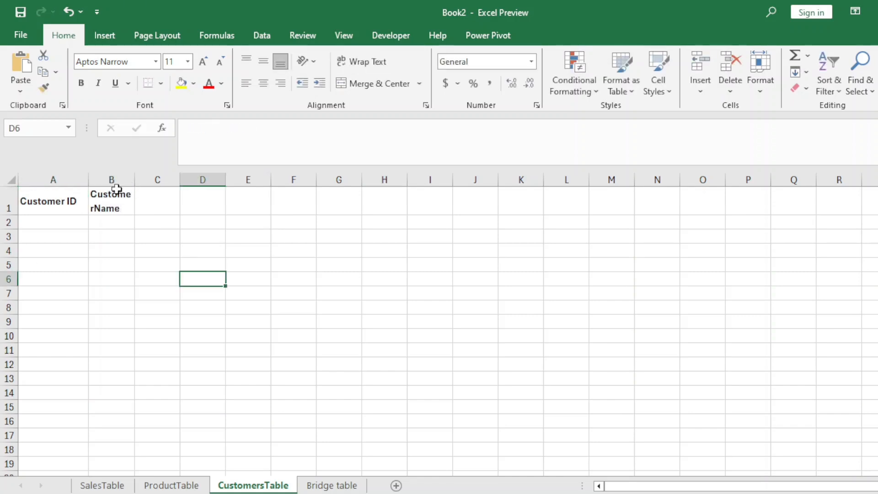
pyautogui.doubleClick(134, 179)
pyautogui.click(241, 222)
# Fill the Customer ID column with 201, 202, 203, 204 and 205 in cells A2 to A6.
pyautogui.click(29, 222)
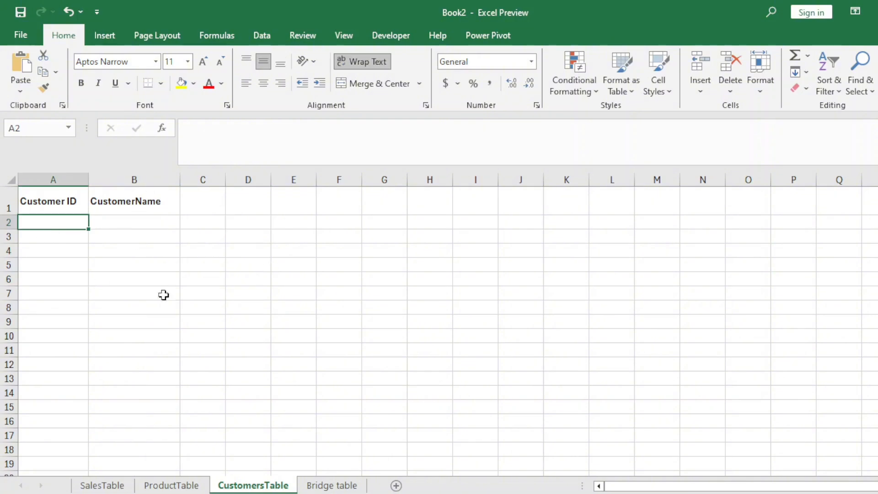
pyautogui.write('201')
pyautogui.press('Return')
pyautogui.write('202')
pyautogui.press('Return')
pyautogui.write('203')
pyautogui.press('Return')
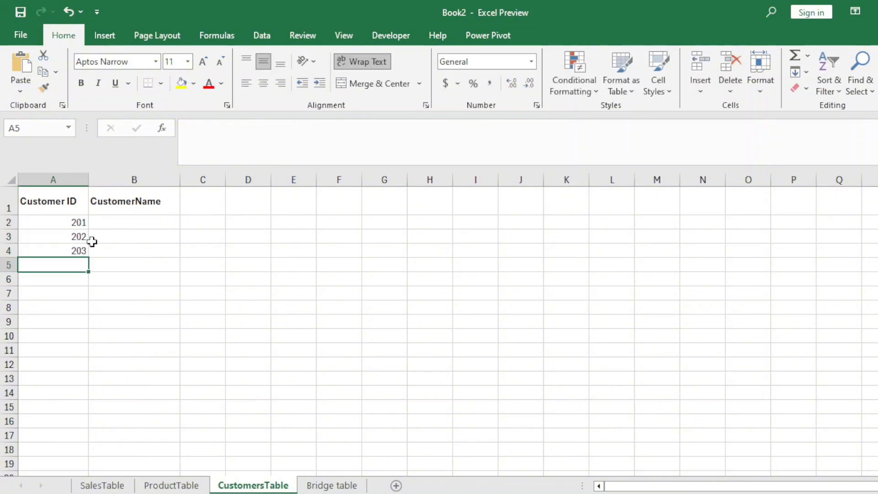
pyautogui.write('204')
pyautogui.press('Return')
pyautogui.write('205')
pyautogui.click(132, 221)
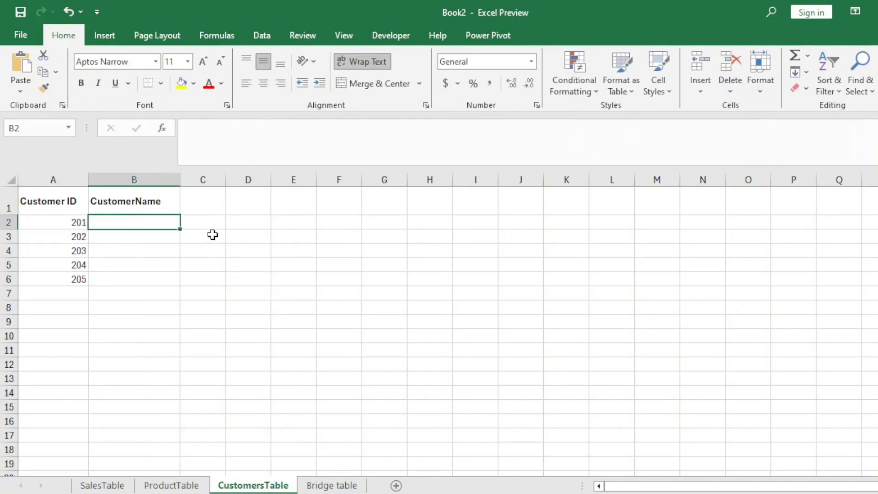
pyautogui.write('Customer X')
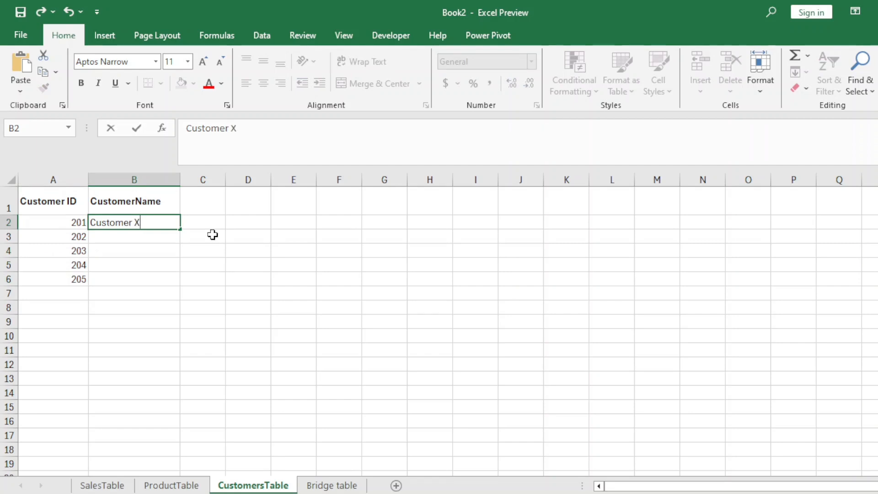
pyautogui.press('Return')
pyautogui.write('Customer X')
# Fill the CustomerName column in cells B2 to B6 with five customer first names, replacing the Customer X entries.
pyautogui.doubleClick(149, 221)
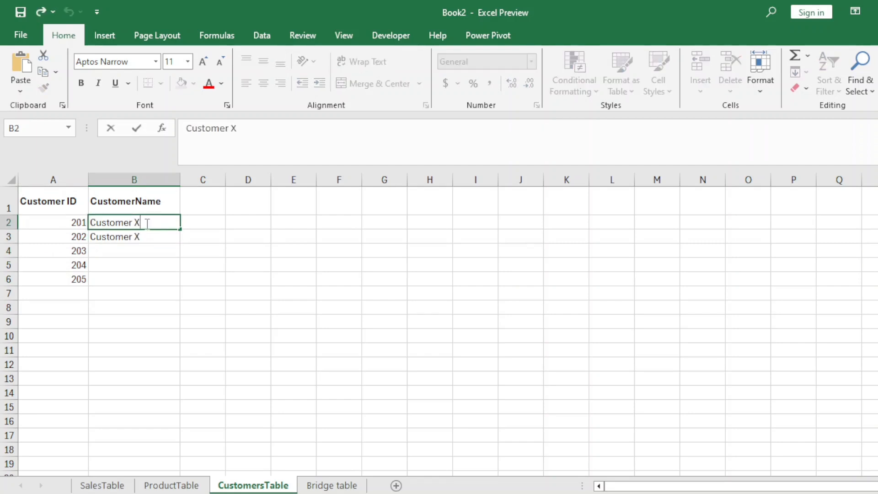
pyautogui.moveTo(149, 221); pyautogui.dragTo(89, 223)
pyautogui.write('A')
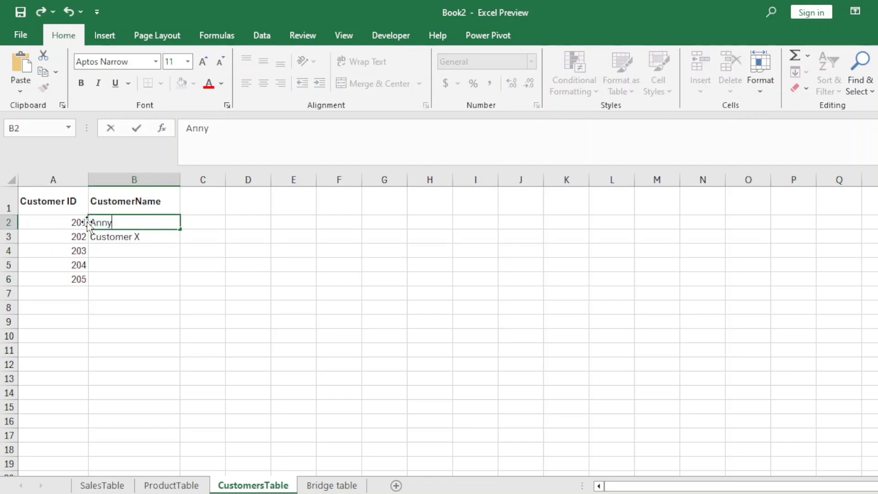
pyautogui.write('nny')
pyautogui.press('Return')
pyautogui.write('Samantha')
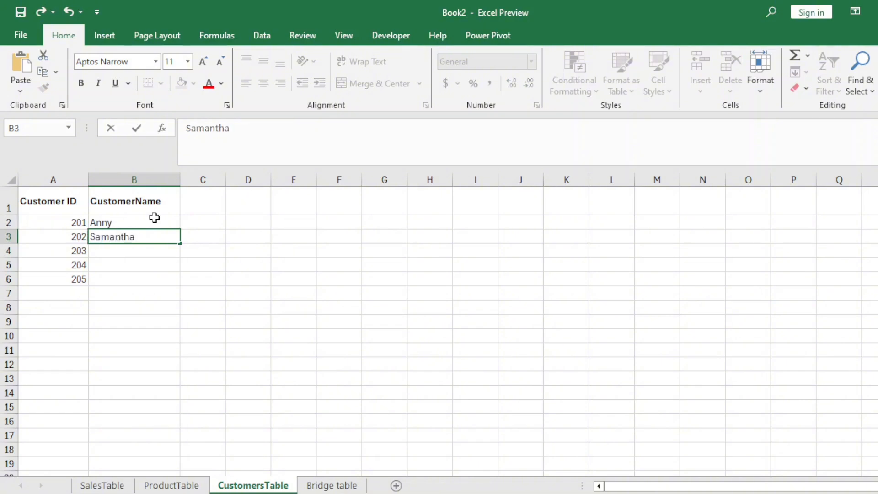
pyautogui.press('Return')
pyautogui.write('Rose')
pyautogui.press('Return')
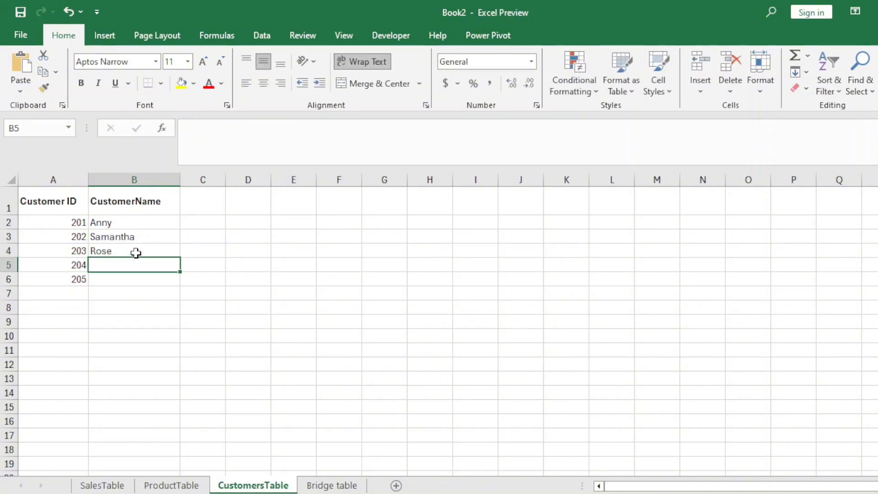
pyautogui.write('Evelyn')
pyautogui.press('Return')
pyautogui.write('Joyc')
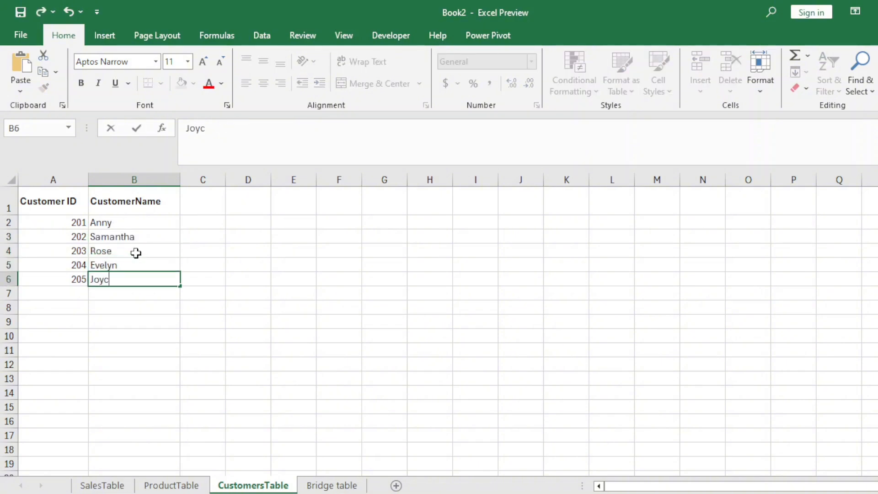
pyautogui.write('e')
pyautogui.click(204, 207)
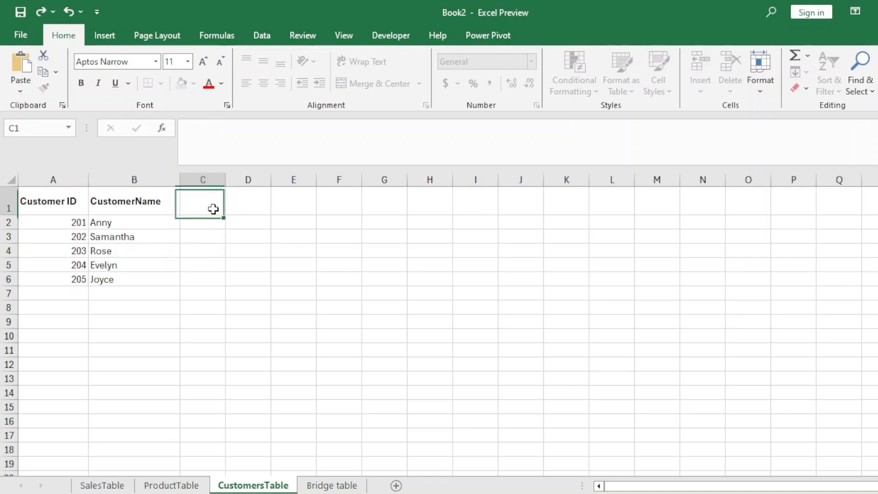
# Center the headers and data in cells A1 to B6 of the CustomersTable sheet horizontally.
pyautogui.moveTo(60, 204); pyautogui.dragTo(132, 279)
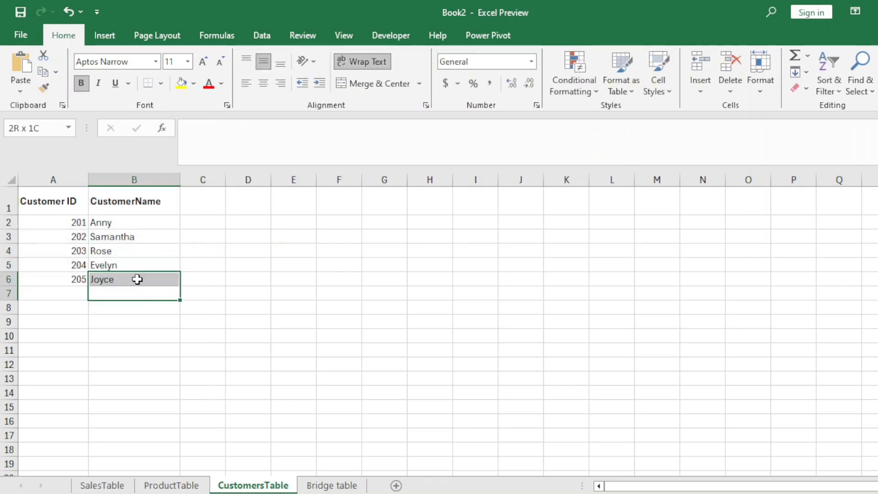
pyautogui.click(204, 268)
pyautogui.moveTo(57, 207); pyautogui.dragTo(137, 279)
pyautogui.click(246, 82)
pyautogui.click(263, 82)
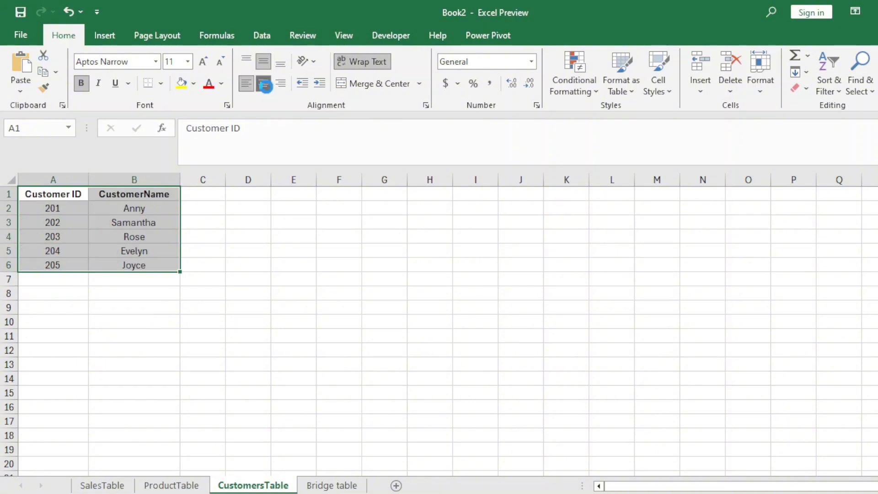
pyautogui.click(293, 209)
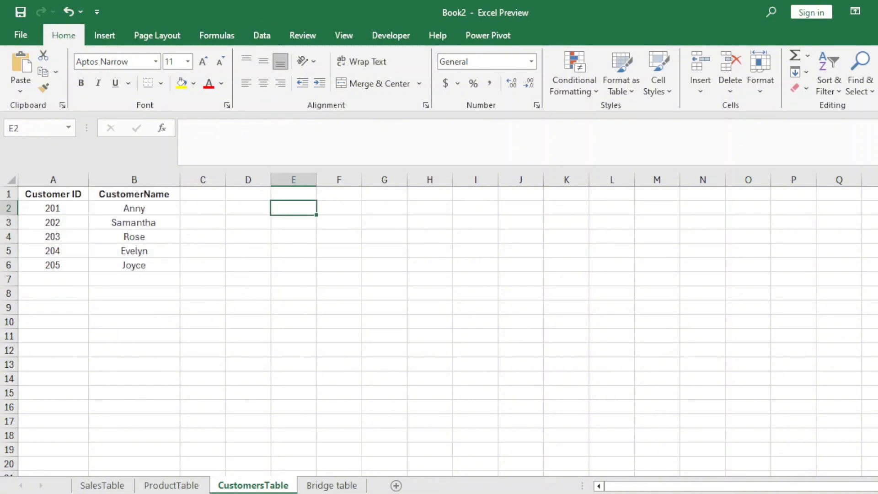
# Review the SalesTable, ProductTable and CustomersTable sheets, examining the sales amounts, customer names, products and order IDs.
pyautogui.click(102, 485)
pyautogui.click(171, 485)
pyautogui.click(237, 487)
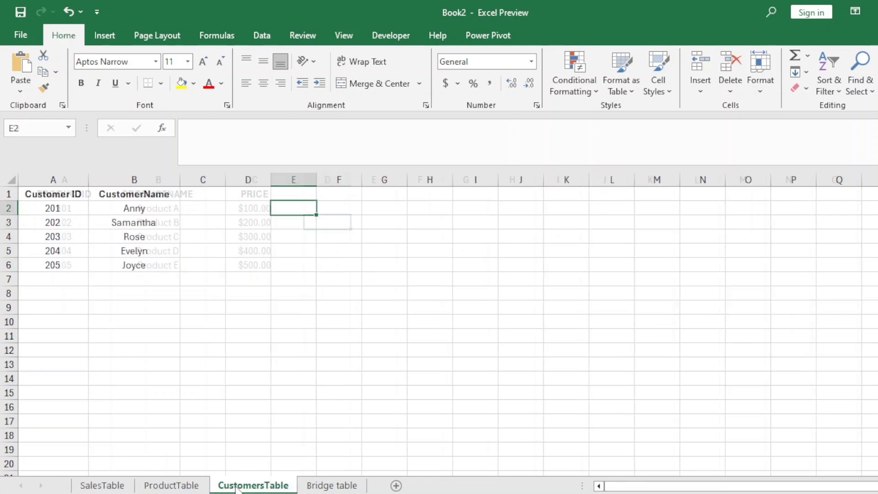
pyautogui.click(102, 485)
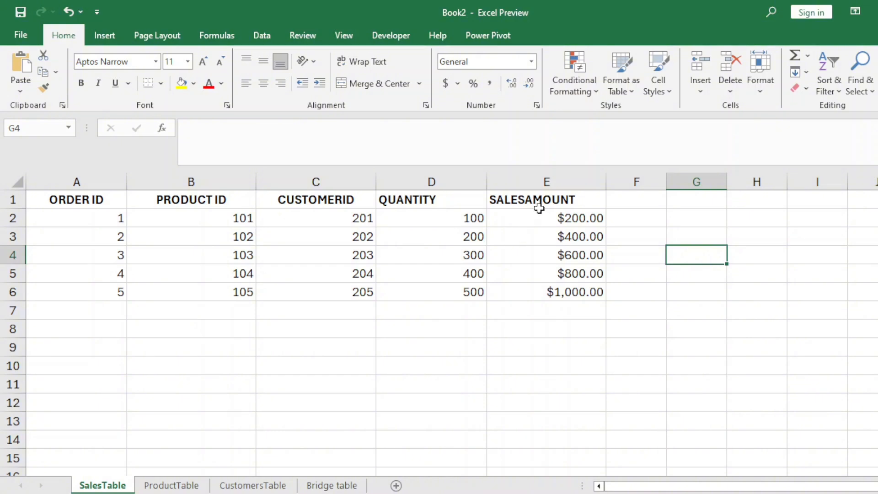
pyautogui.moveTo(548, 216); pyautogui.dragTo(566, 291)
pyautogui.click(253, 485)
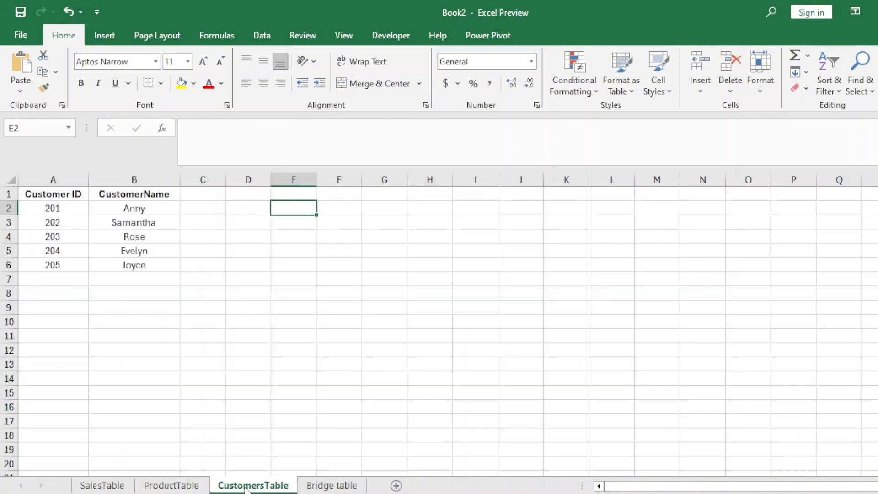
pyautogui.click(147, 196)
pyautogui.moveTo(148, 196); pyautogui.dragTo(153, 250)
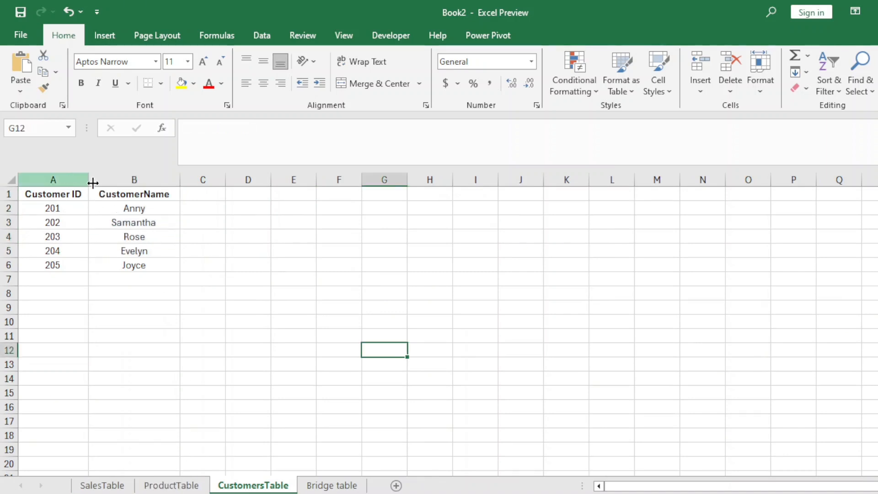
pyautogui.click(166, 485)
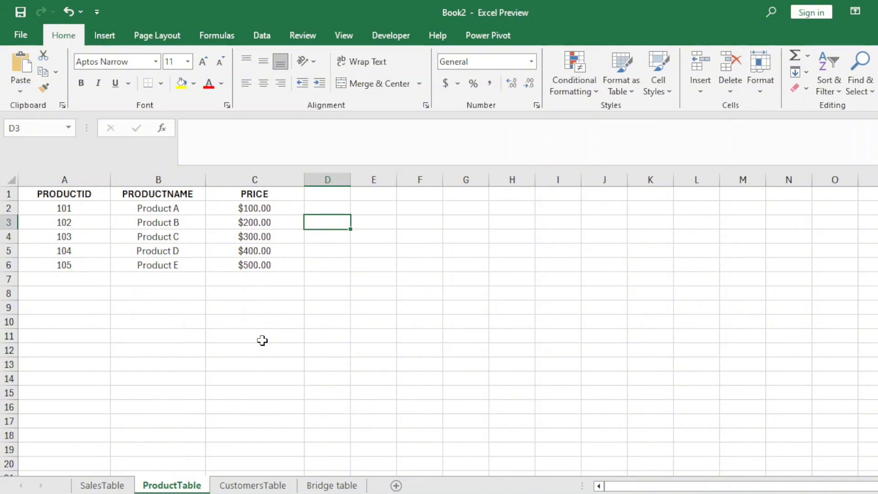
pyautogui.click(104, 486)
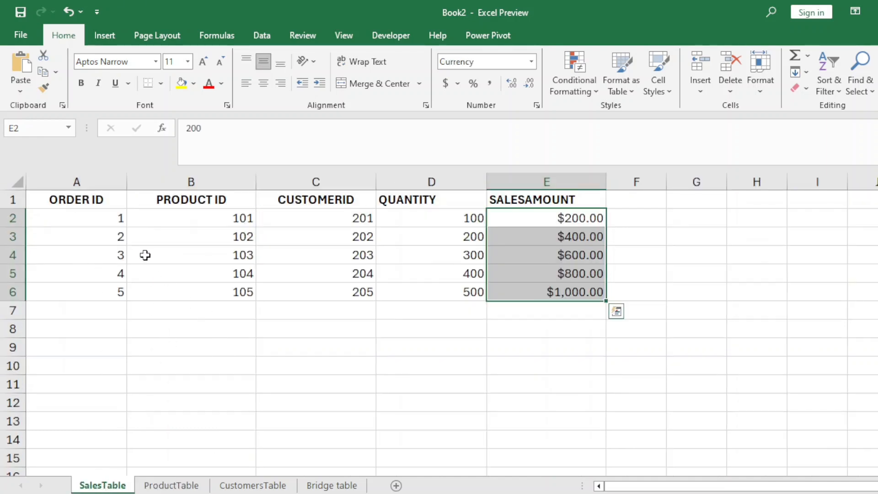
pyautogui.click(94, 222)
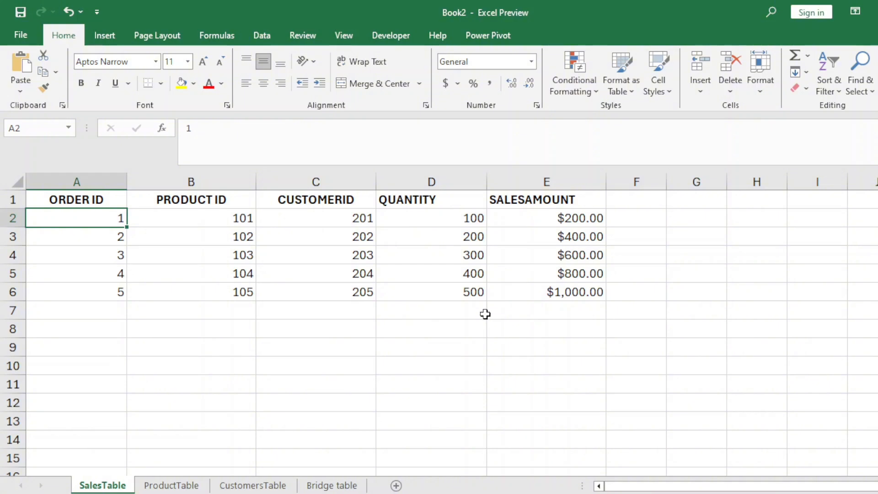
# Add the SalesTable range A1:E6 to the Power Pivot data model as a table with headers.
pyautogui.click(491, 35)
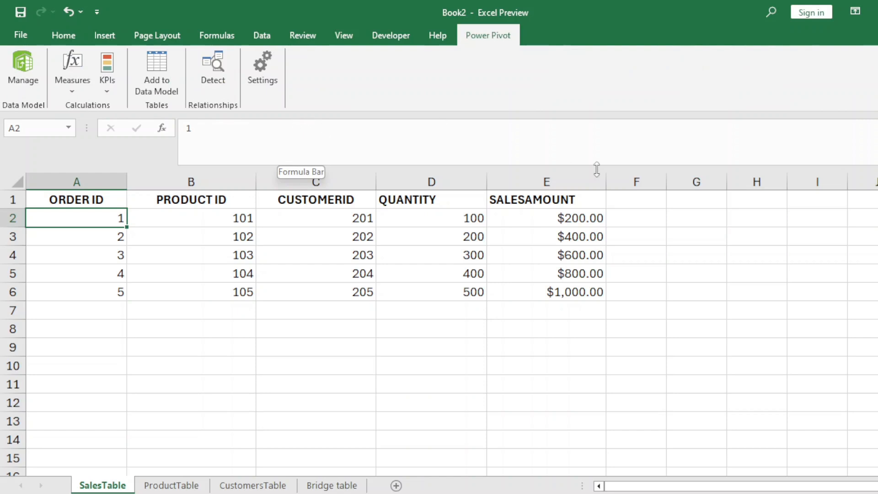
pyautogui.click(165, 92)
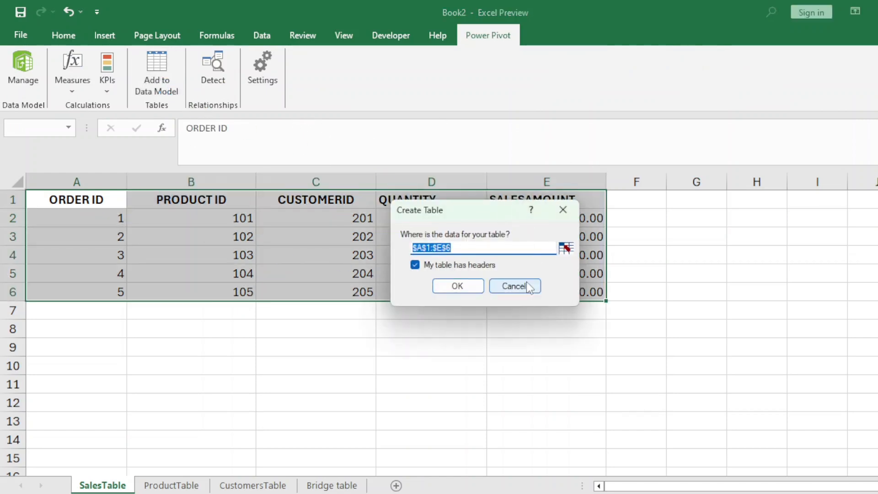
pyautogui.click(457, 286)
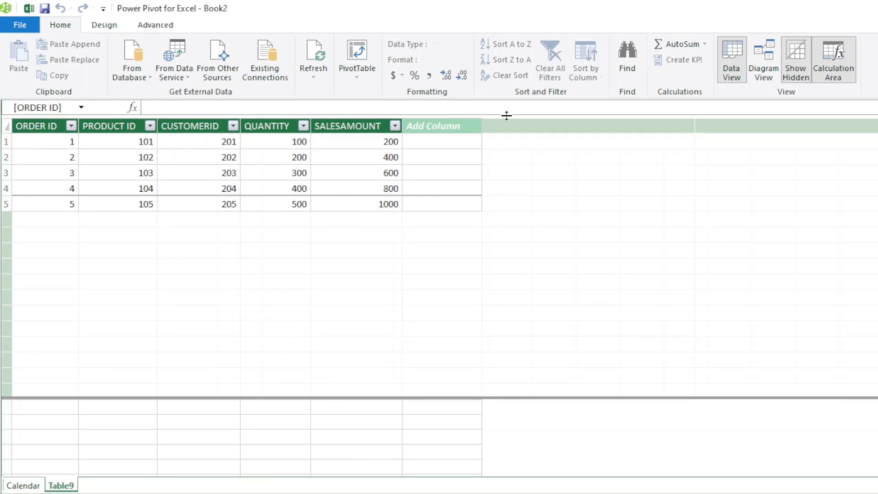
# Return to the workbook and add the ProductTable range A1:C6 to the data model as a table with headers.
pyautogui.hotkey('alt', 'Tab')
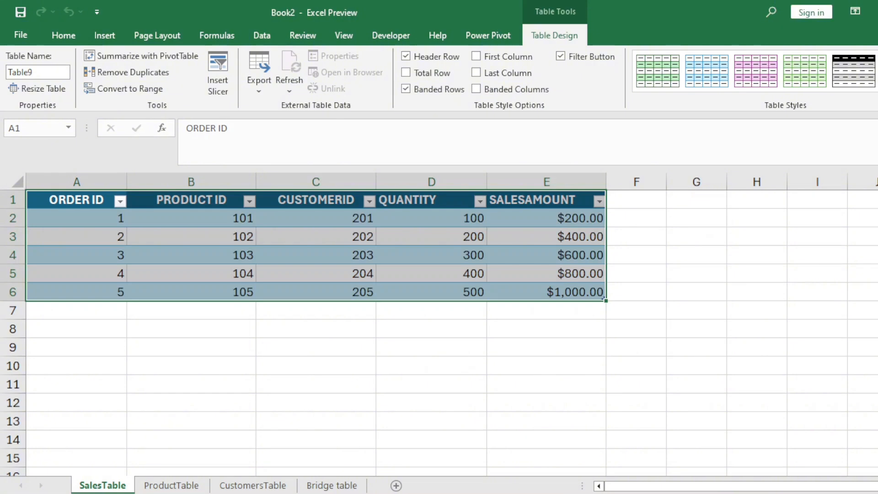
pyautogui.hotkey('ctrl', 'pagedown')
pyautogui.click(61, 208)
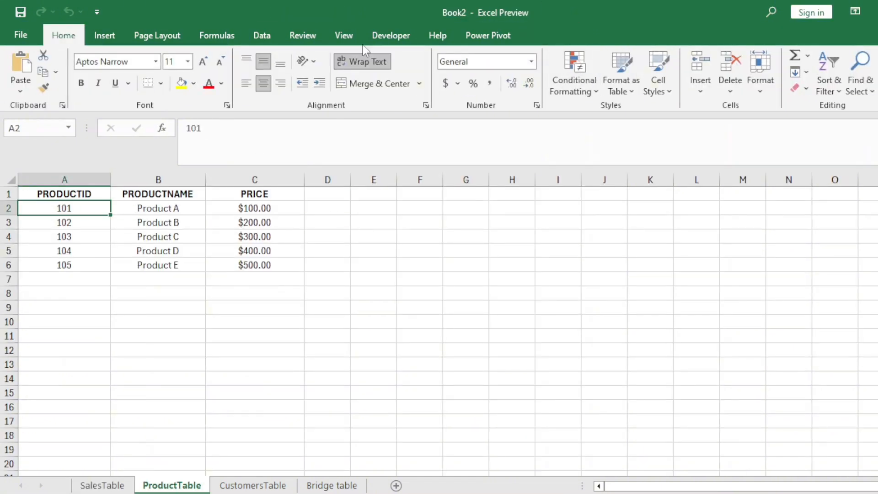
pyautogui.click(489, 37)
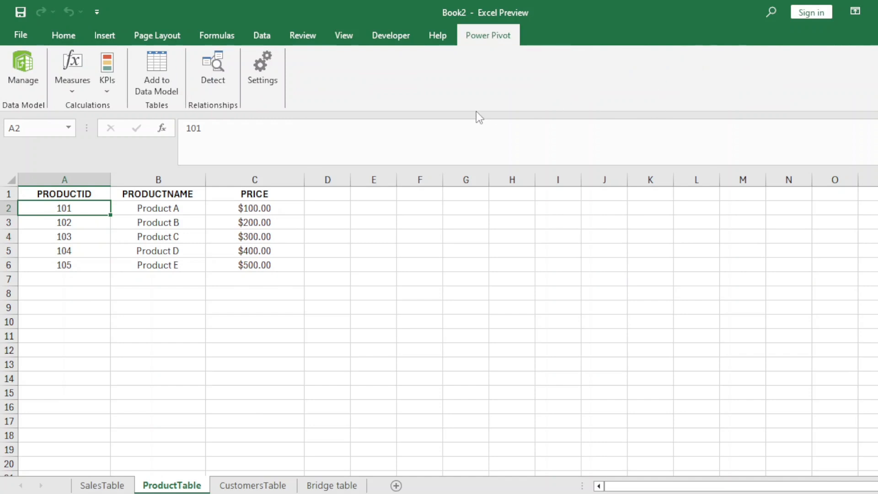
pyautogui.click(166, 81)
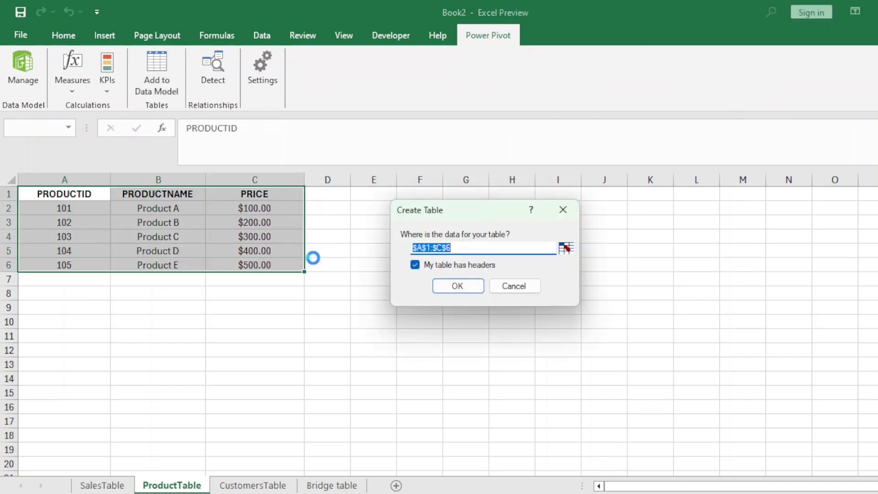
pyautogui.click(466, 287)
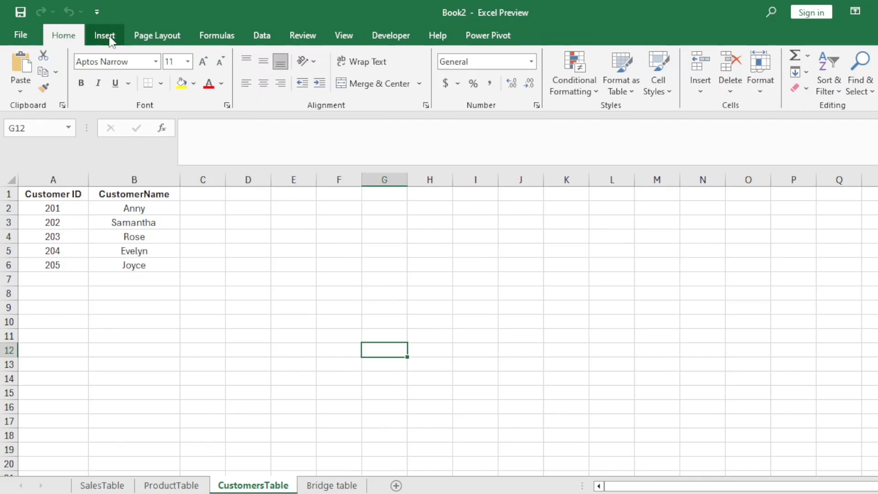
# Add the CustomersTable range A1:B6 to the data model as a table with headers.
pyautogui.click(485, 37)
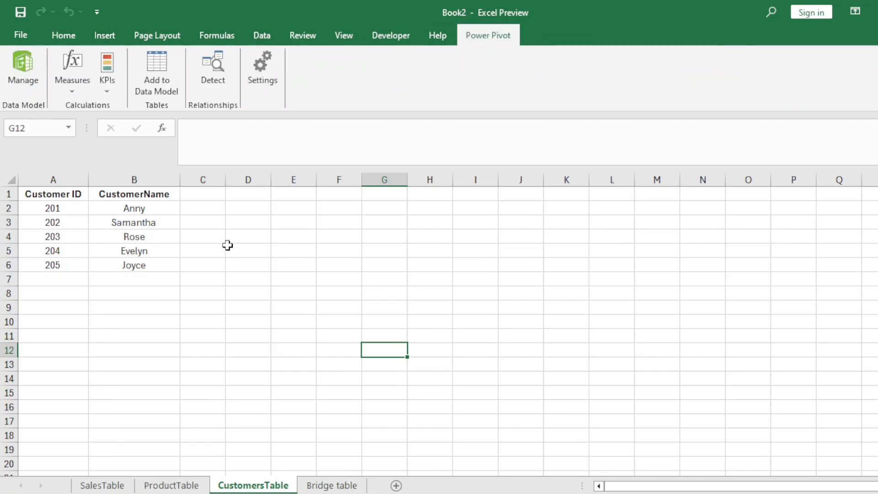
pyautogui.click(36, 208)
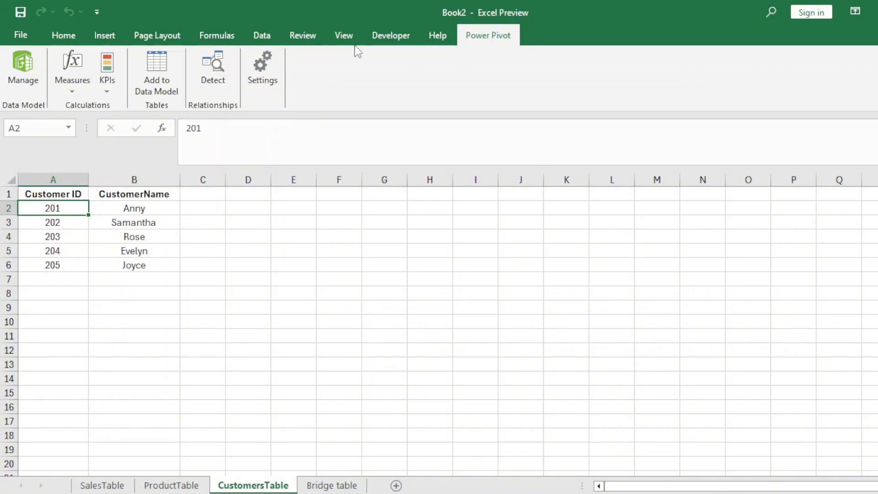
pyautogui.click(169, 80)
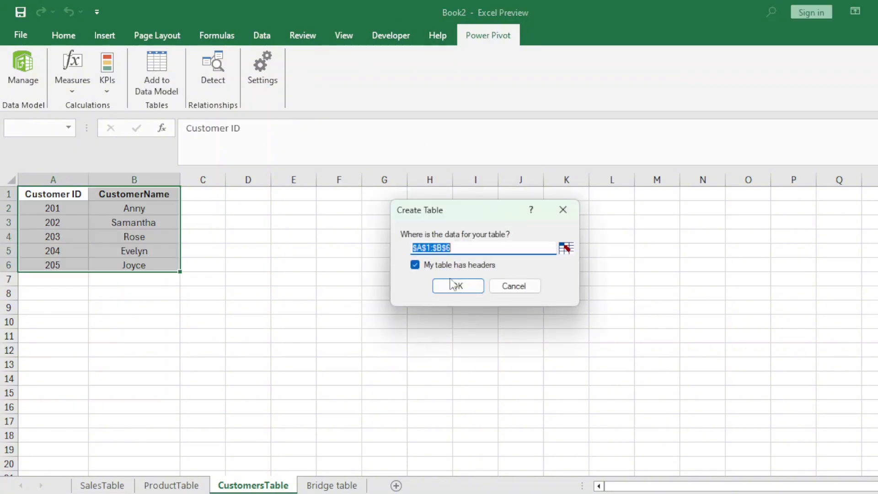
pyautogui.click(453, 285)
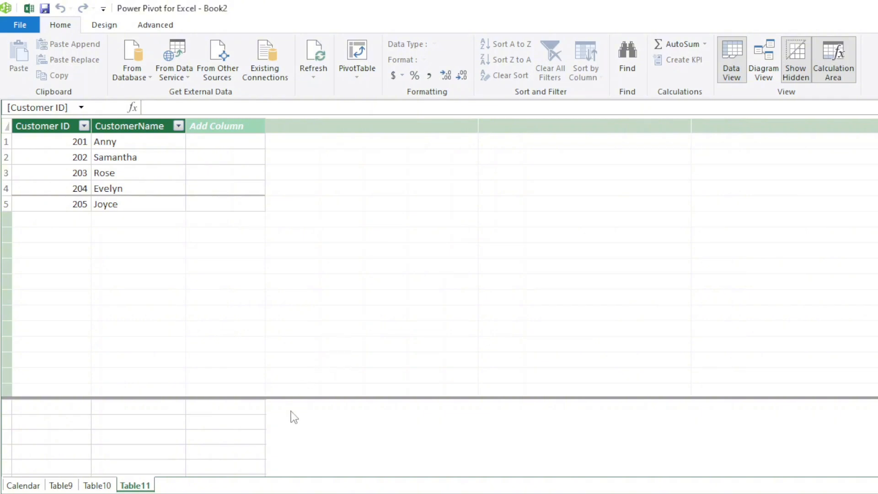
# Remove the Calendar table from the data model and rename the table with the order data SALESTABLE.
pyautogui.click(68, 484)
pyautogui.click(94, 486)
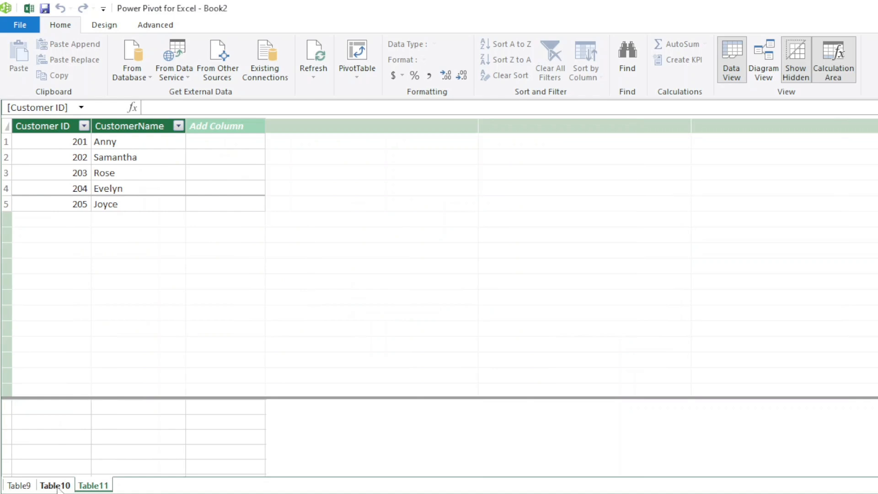
pyautogui.click(22, 487)
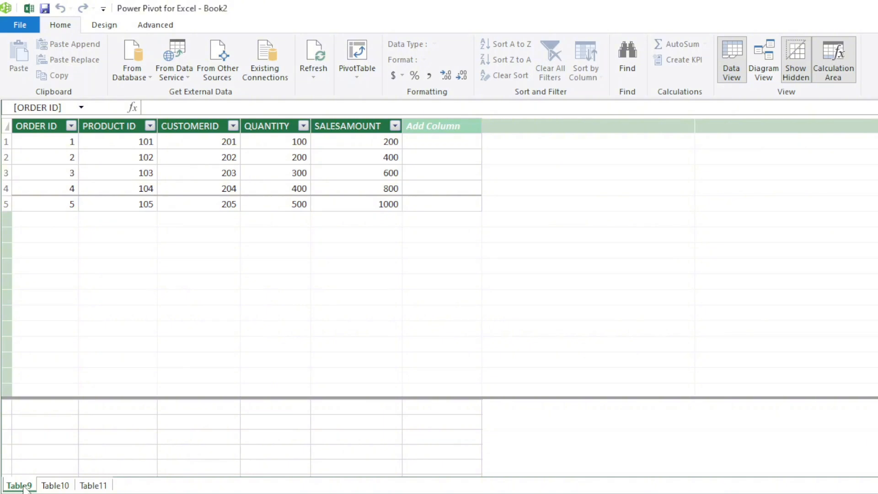
pyautogui.doubleClick(23, 486)
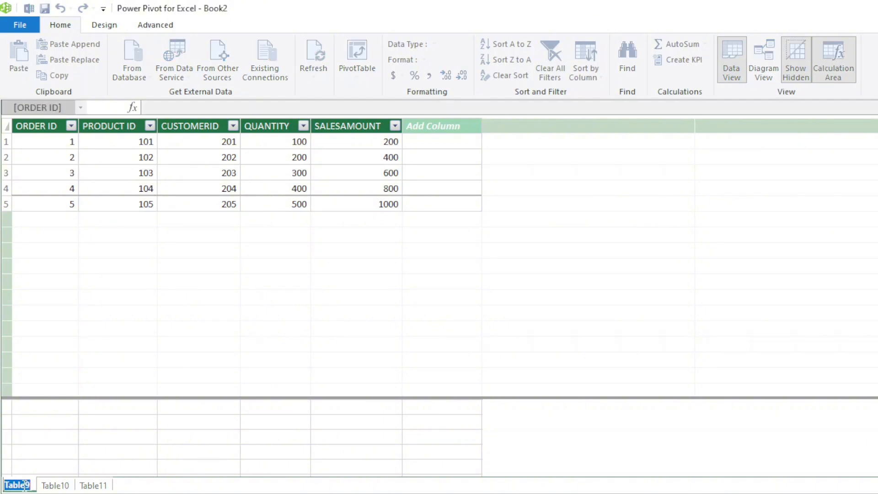
pyautogui.write('SALES')
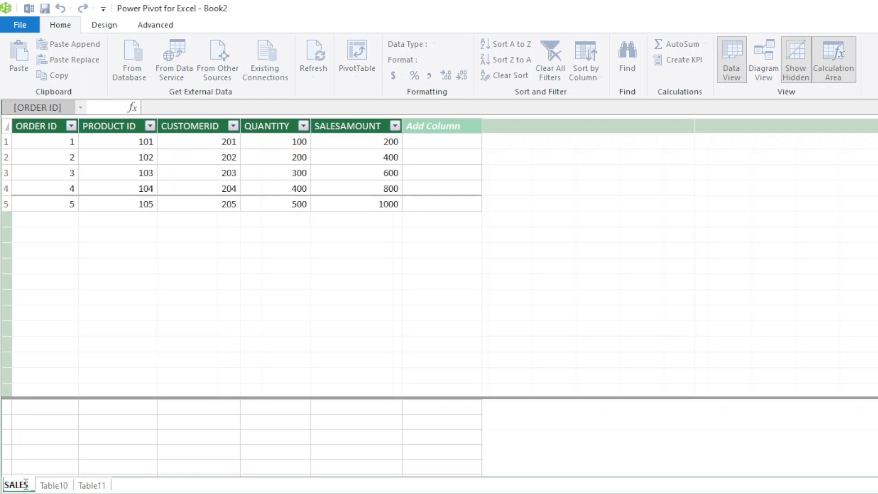
pyautogui.write('TABLE')
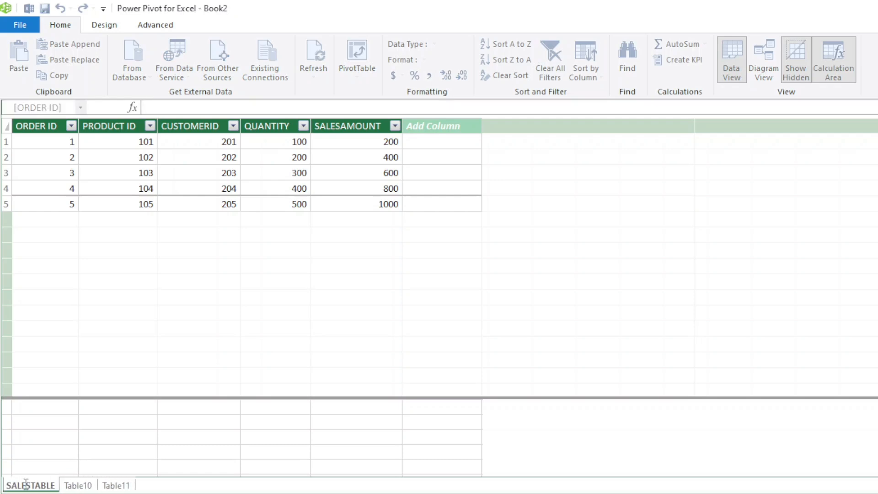
pyautogui.press('Return')
# Rename the data model table with the product names and prices PRODUCTTABLE.
pyautogui.click(77, 486)
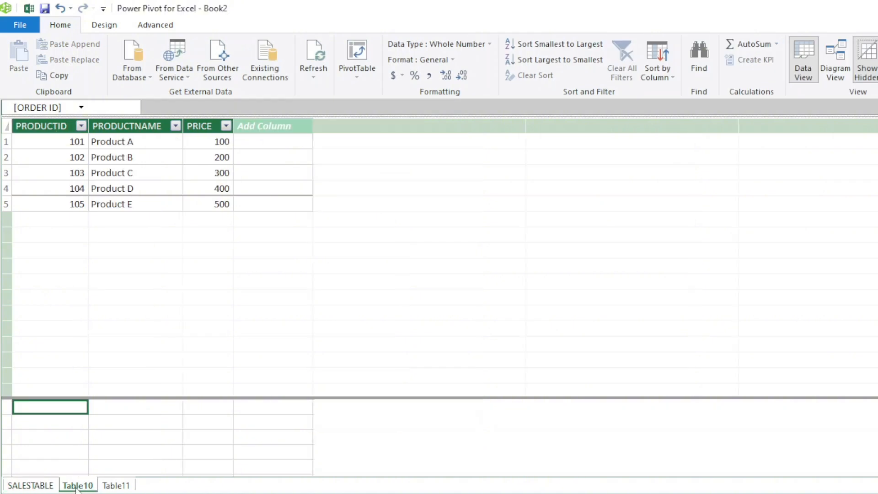
pyautogui.doubleClick(75, 485)
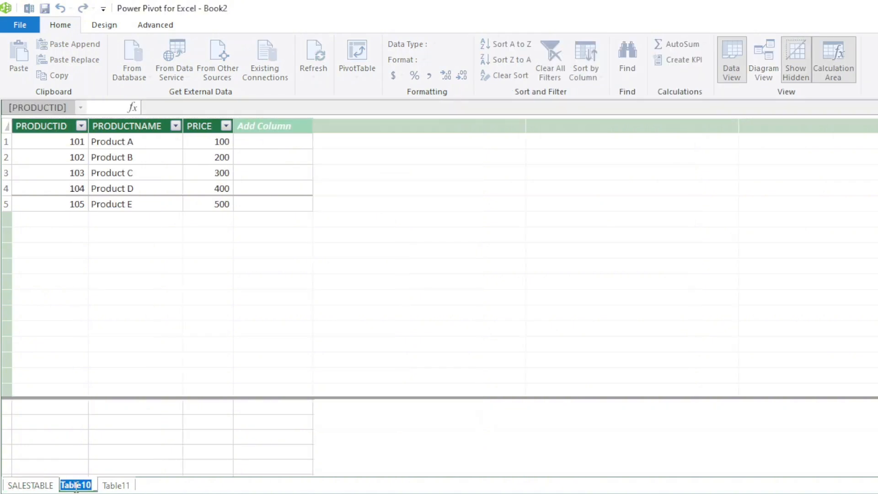
pyautogui.write('PRODUCT')
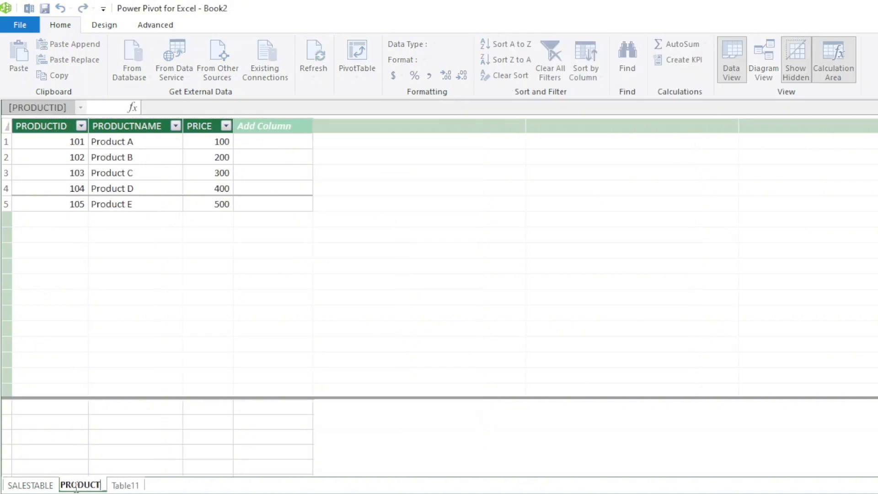
pyautogui.write('TABLE')
pyautogui.press('Return')
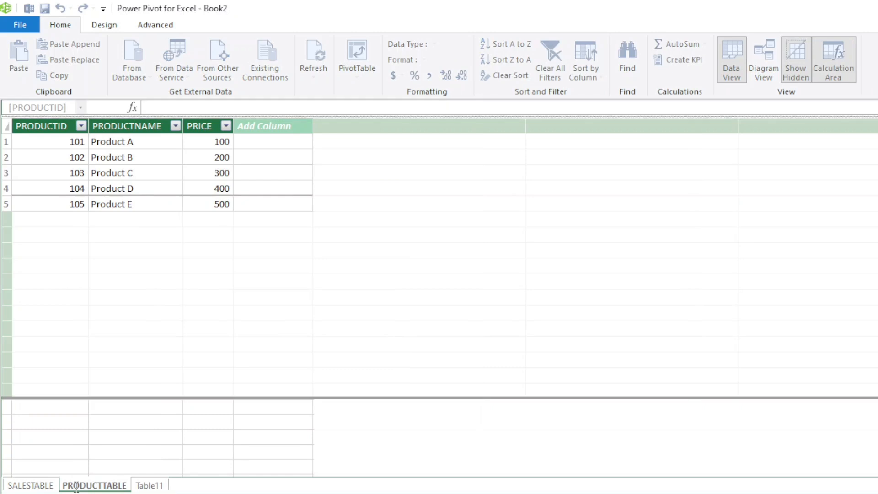
# Rename the data model table with the customer IDs and names CUSTOMERTABLE.
pyautogui.click(149, 485)
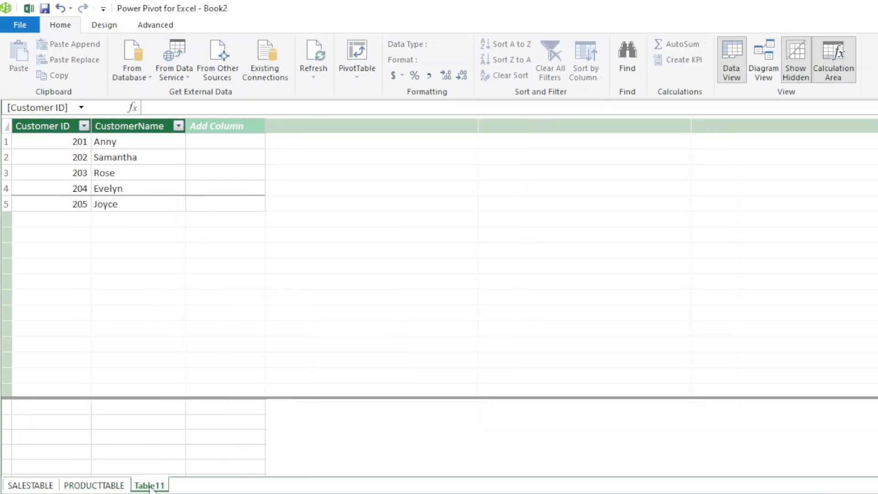
pyautogui.doubleClick(150, 486)
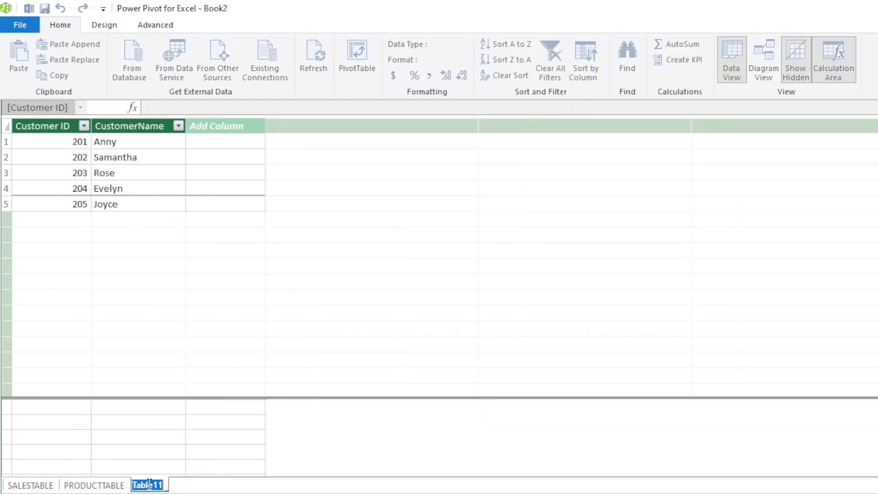
pyautogui.write('CUSTOME')
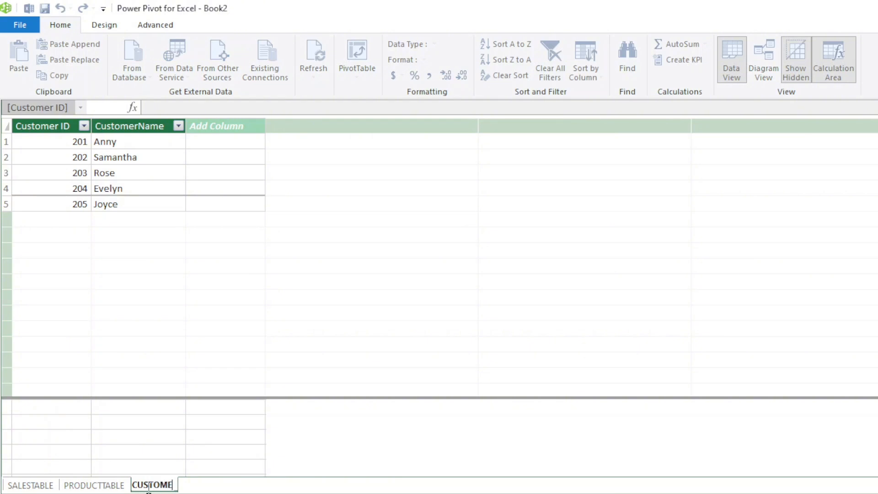
pyautogui.write('RTABLE')
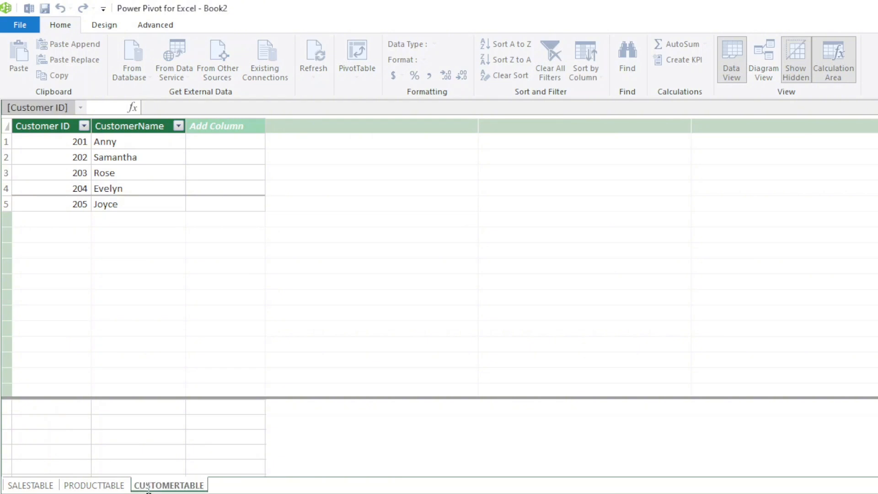
pyautogui.press('Return')
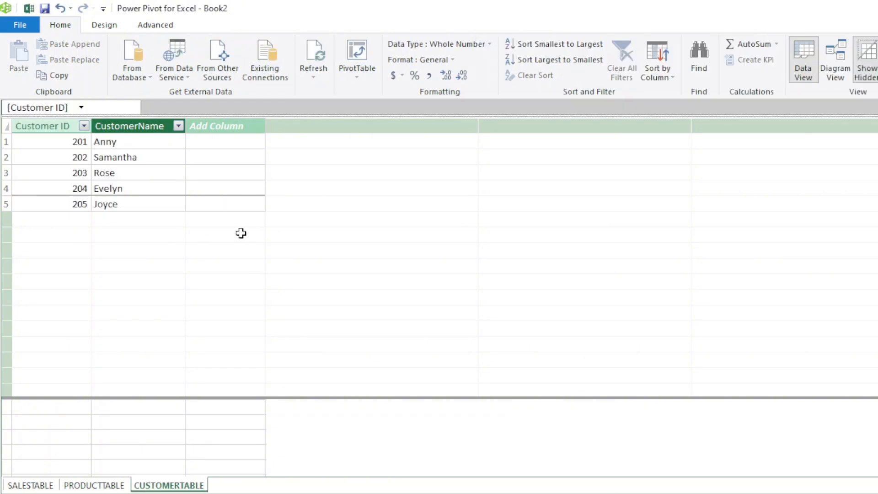
# Close the Power Pivot window and go to cell A1 of the Bridge table sheet.
pyautogui.click(874, 8)
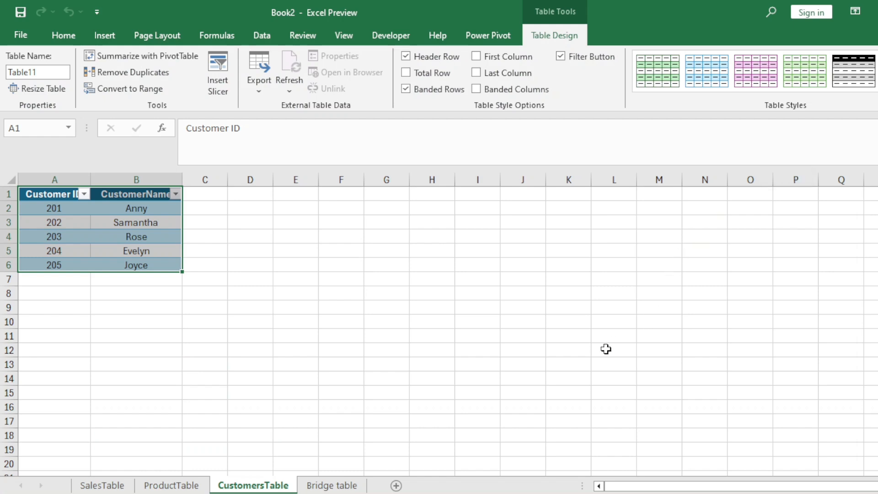
pyautogui.click(332, 485)
pyautogui.click(181, 228)
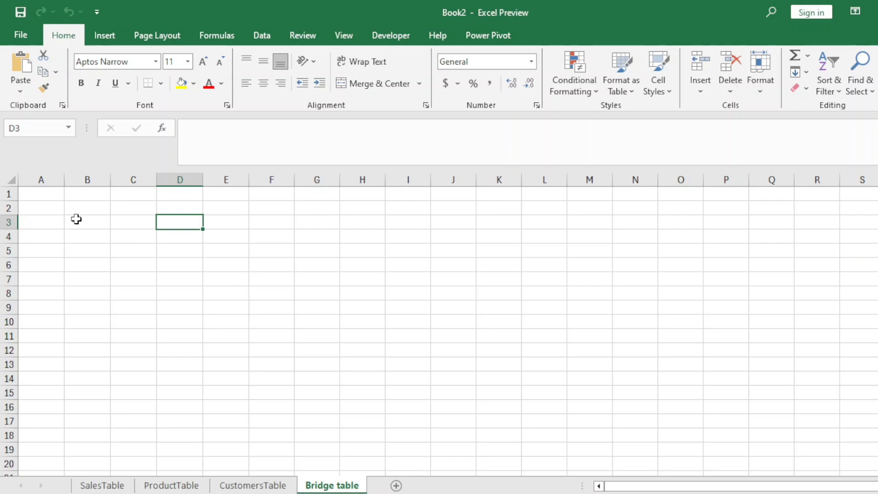
pyautogui.click(41, 197)
pyautogui.write('c')
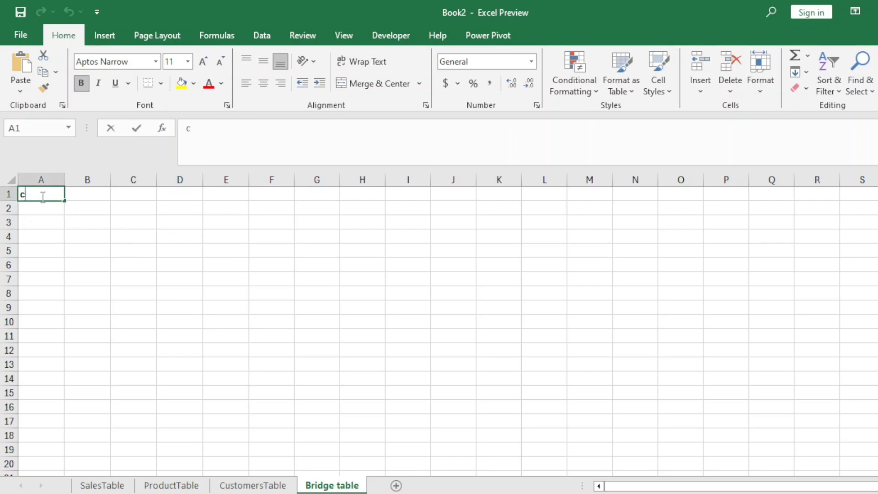
pyautogui.write('ustomer')
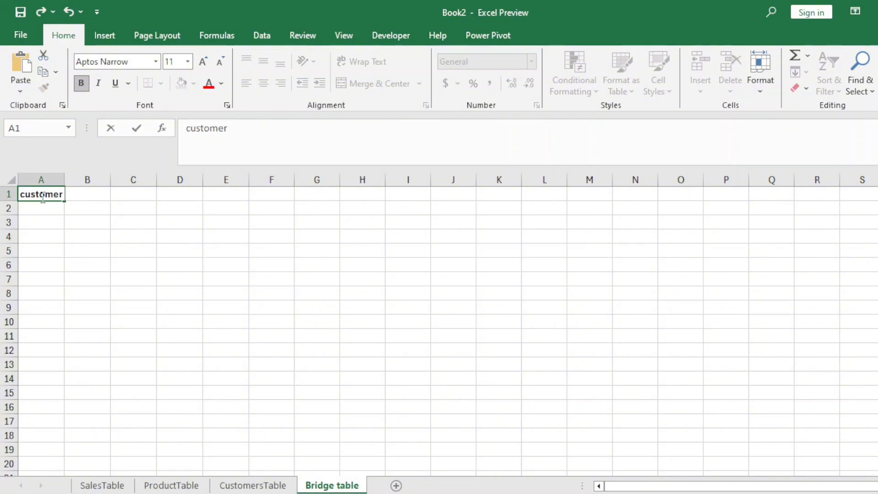
pyautogui.write(' ID')
pyautogui.press('BackSpace')
pyautogui.press('BackSpace')
pyautogui.press('BackSpace')
pyautogui.press('BackSpace')
pyautogui.press('BackSpace')
pyautogui.press('BackSpace')
pyautogui.press('BackSpace')
pyautogui.press('BackSpace')
pyautogui.press('BackSpace')
pyautogui.press('BackSpace')
pyautogui.press('BackSpace')
# Enter the headers CUSTOMER ID in A1 and PRODUCT ID in B1 of the Bridge table sheet and widen columns A and B to fit.
pyautogui.write('CUST')
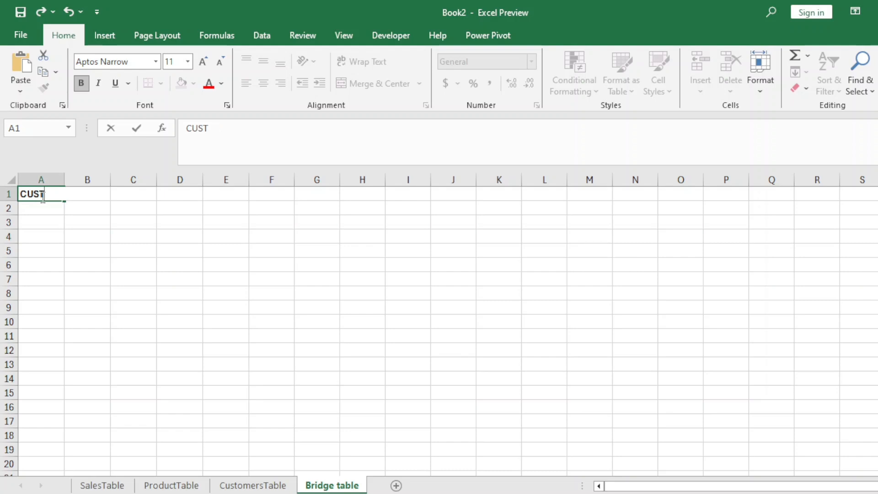
pyautogui.write('OMER ID')
pyautogui.press('Tab')
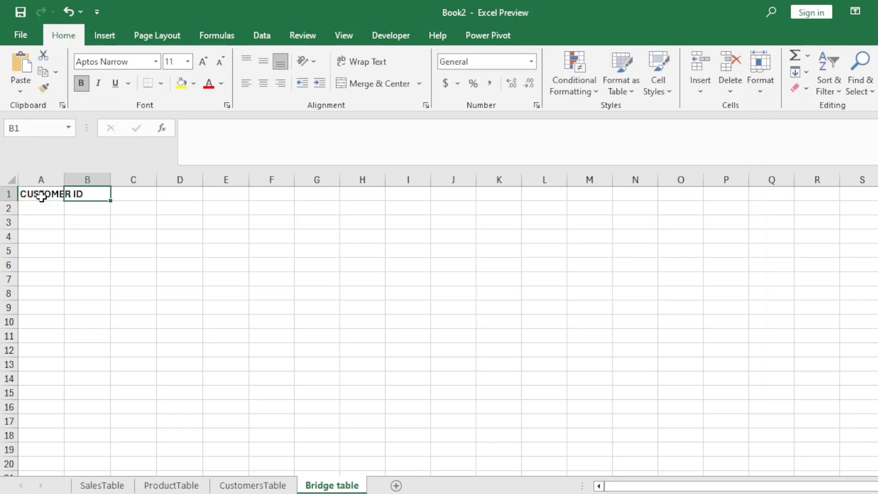
pyautogui.write('PRODUC')
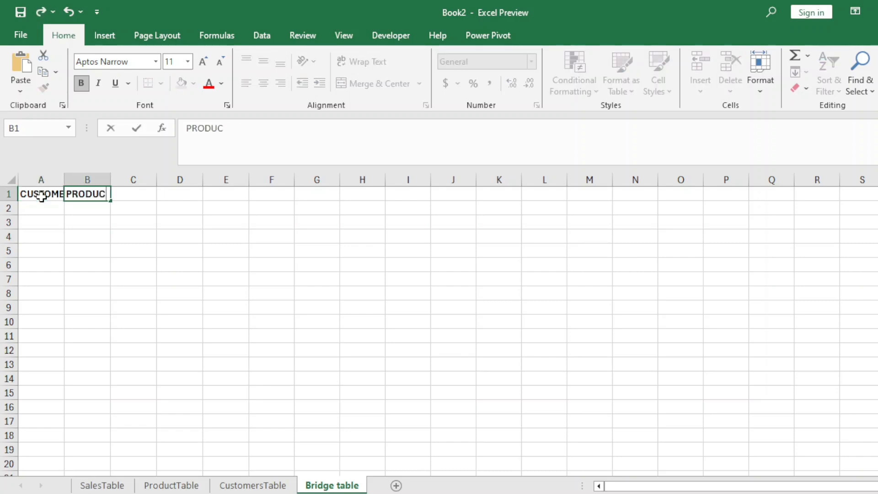
pyautogui.write('TS')
pyautogui.press('BackSpace')
pyautogui.write('ID')
pyautogui.click(160, 261)
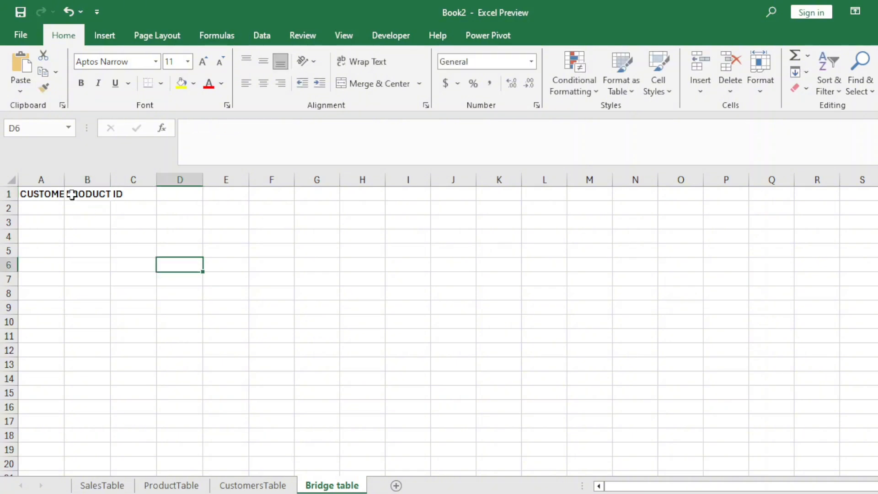
pyautogui.moveTo(70, 175); pyautogui.dragTo(198, 176)
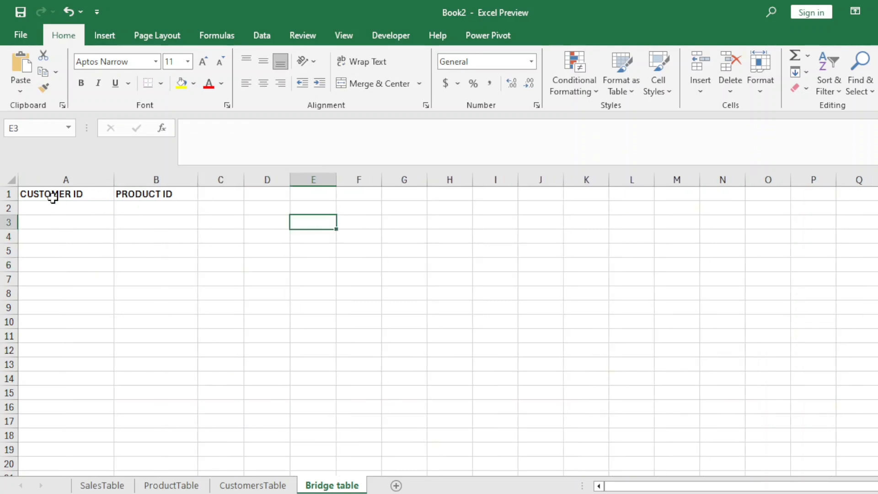
# Enter the five customer IDs in ascending order in cells A2:A6 of the Bridge table sheet.
pyautogui.click(57, 208)
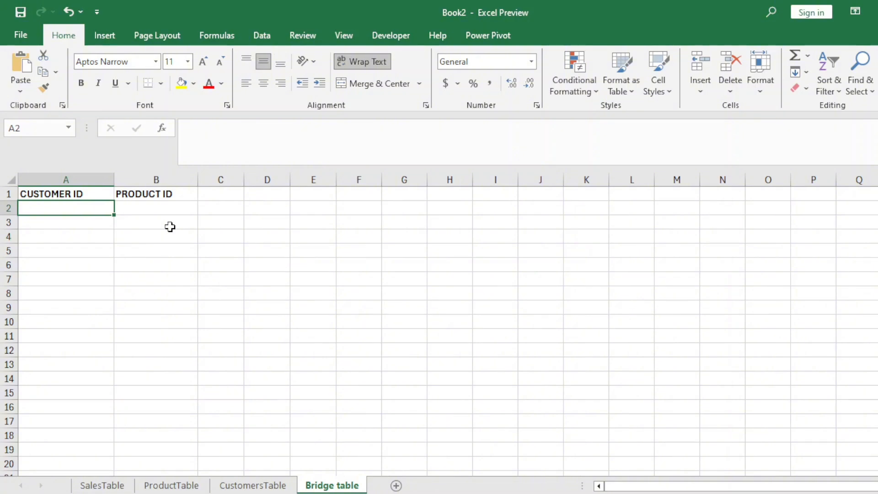
pyautogui.write('201')
pyautogui.press('Return')
pyautogui.write('202')
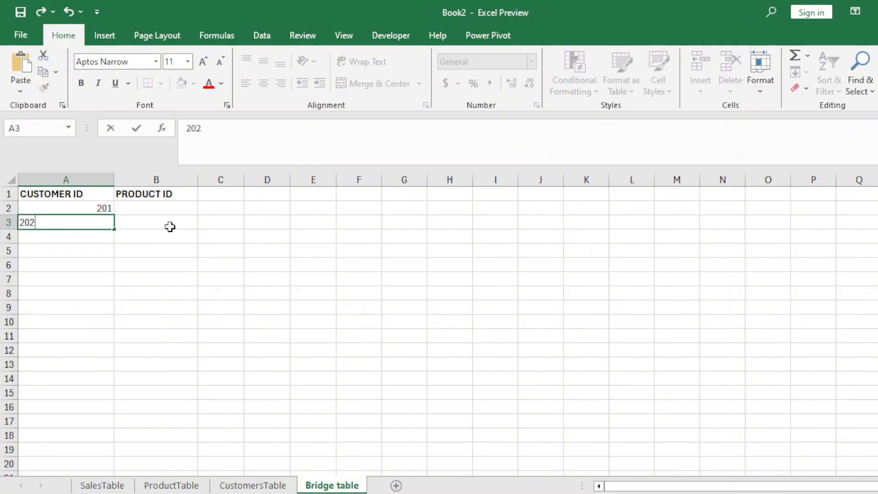
pyautogui.press('Return')
pyautogui.write('203')
pyautogui.press('Return')
pyautogui.write('204')
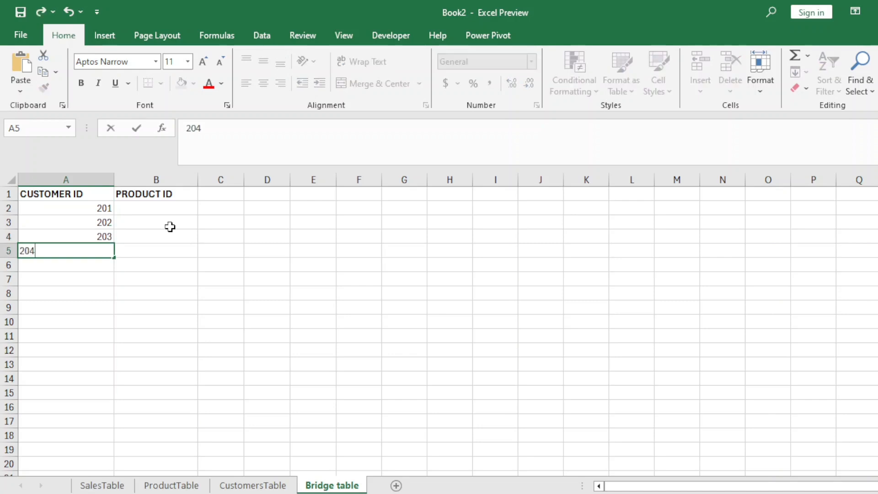
pyautogui.press('Return')
pyautogui.write('205')
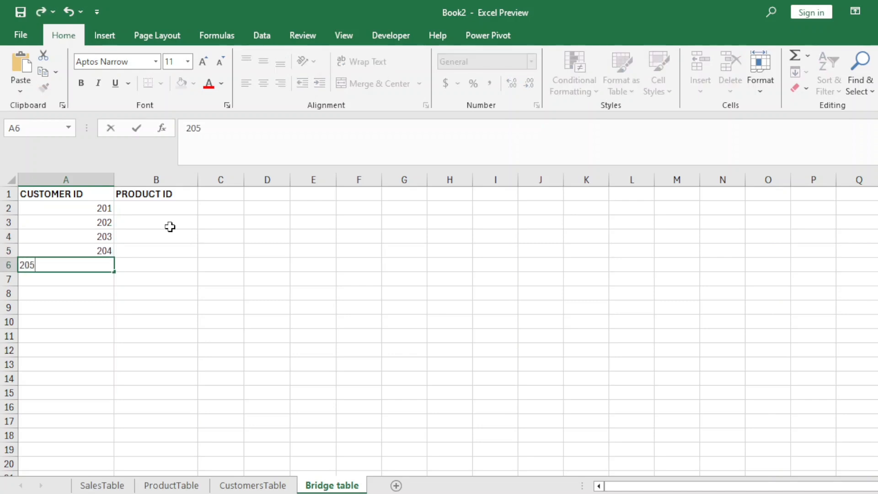
# Enter the product IDs 101, 102, 103, 104 and 105 in cells B2:B6 of the Bridge table sheet.
pyautogui.click(166, 209)
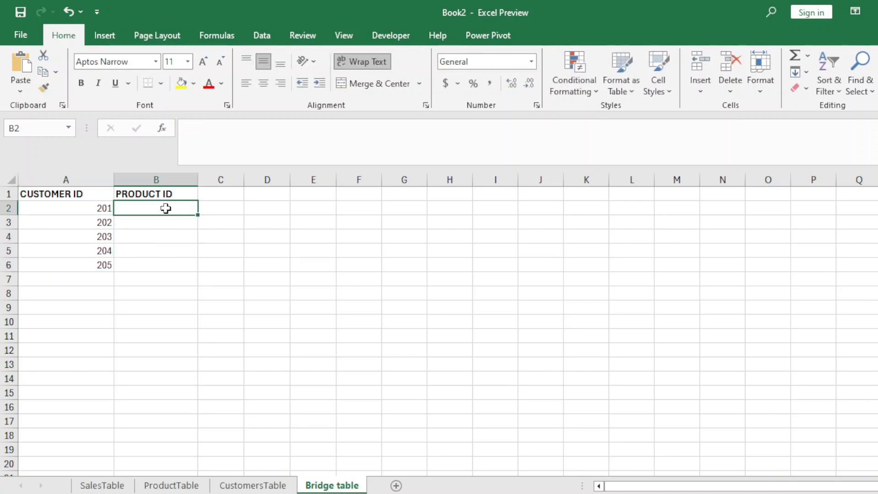
pyautogui.write('101')
pyautogui.press('Return')
pyautogui.write('102')
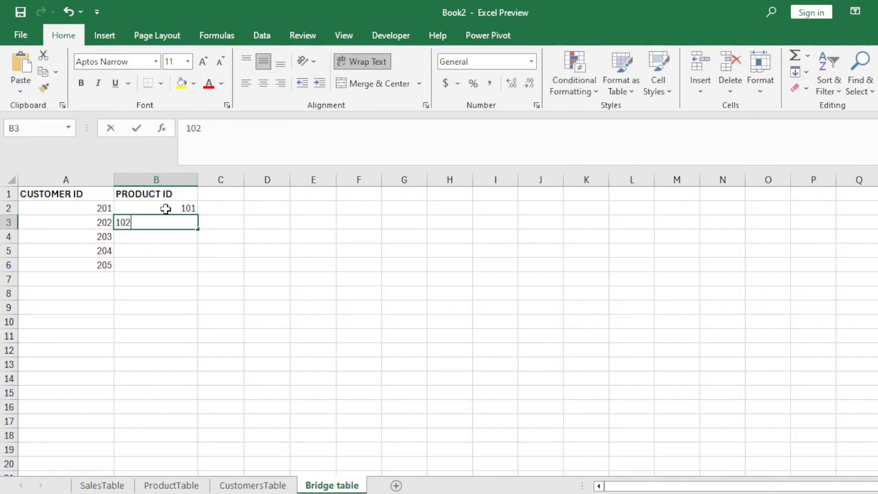
pyautogui.press('Return')
pyautogui.write('103')
pyautogui.press('Return')
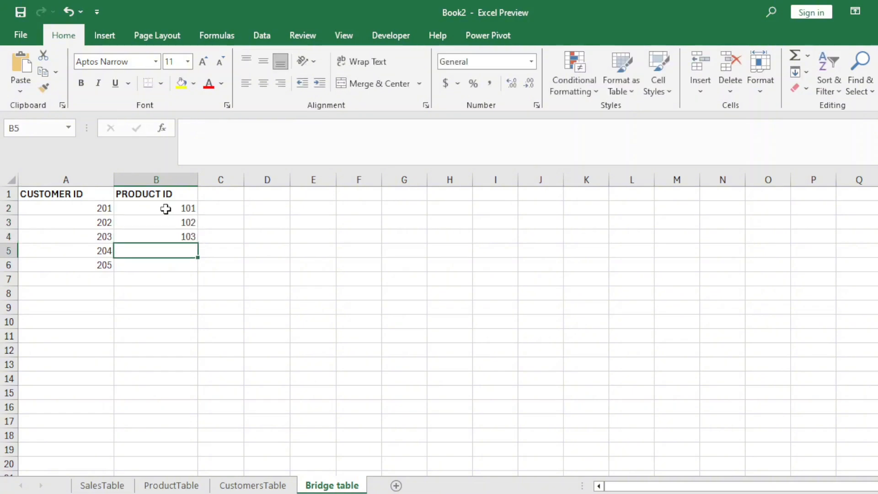
pyautogui.write('104')
pyautogui.press('Return')
pyautogui.write('105')
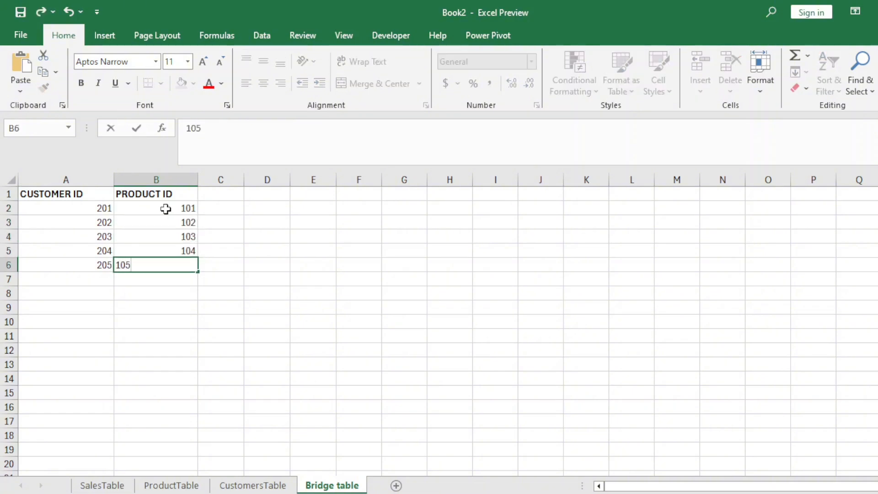
pyautogui.click(255, 233)
# Center the contents of A1:B6 horizontally, including the headers.
pyautogui.moveTo(68, 194); pyautogui.dragTo(187, 265)
pyautogui.click(263, 82)
pyautogui.click(256, 249)
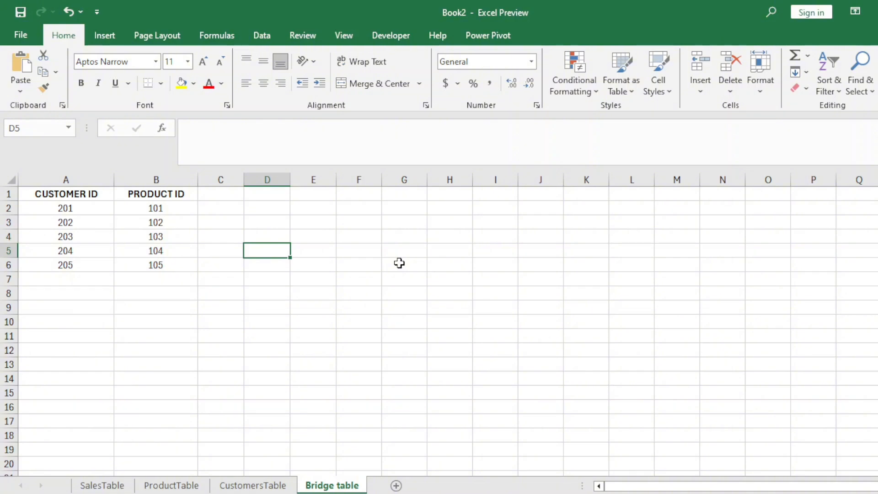
# Add the bridge range A1:B6 to the data model as a table with headers.
pyautogui.click(65, 207)
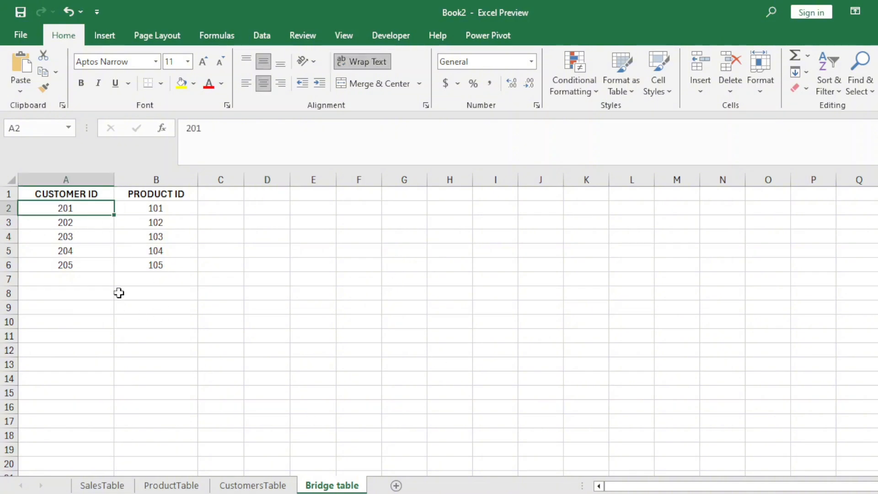
pyautogui.click(488, 37)
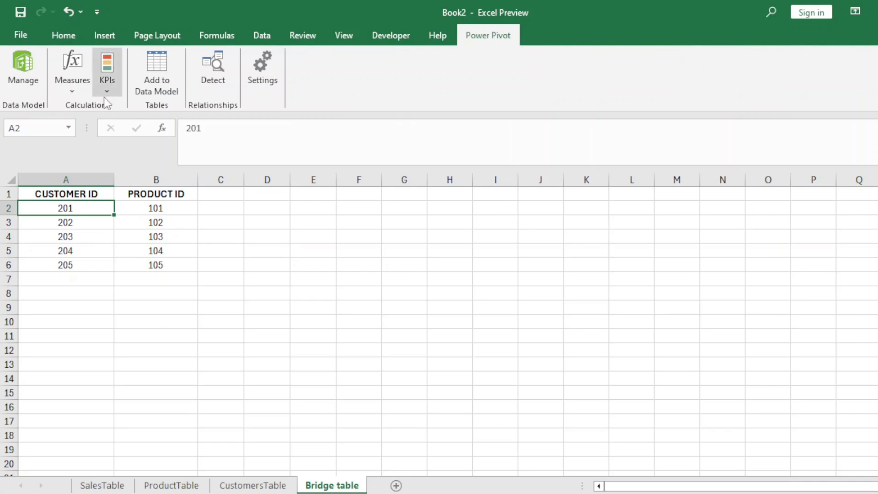
pyautogui.click(170, 88)
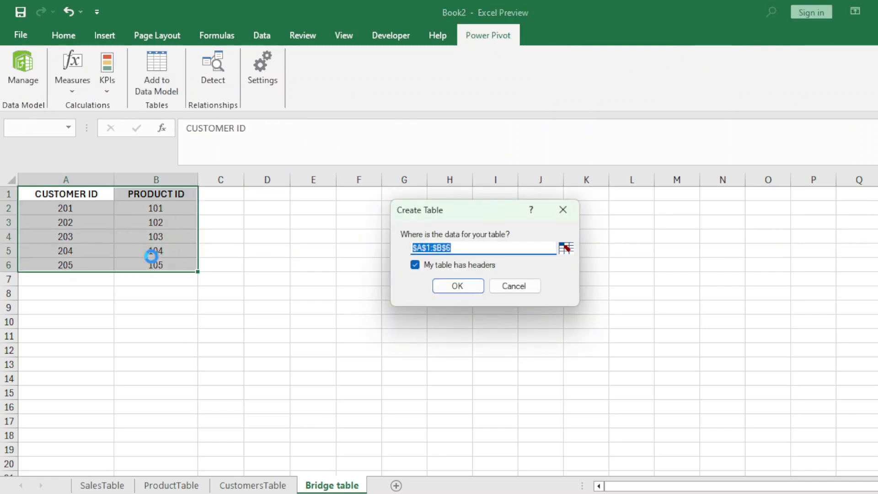
pyautogui.click(438, 288)
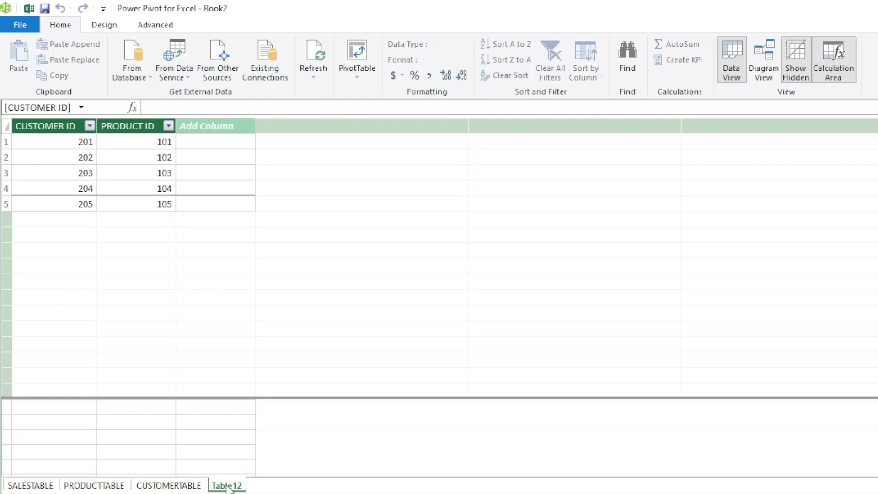
# Rename the newly added data model table BRIDGETABLE and close the Power Pivot window.
pyautogui.doubleClick(227, 486)
pyautogui.write('BRI')
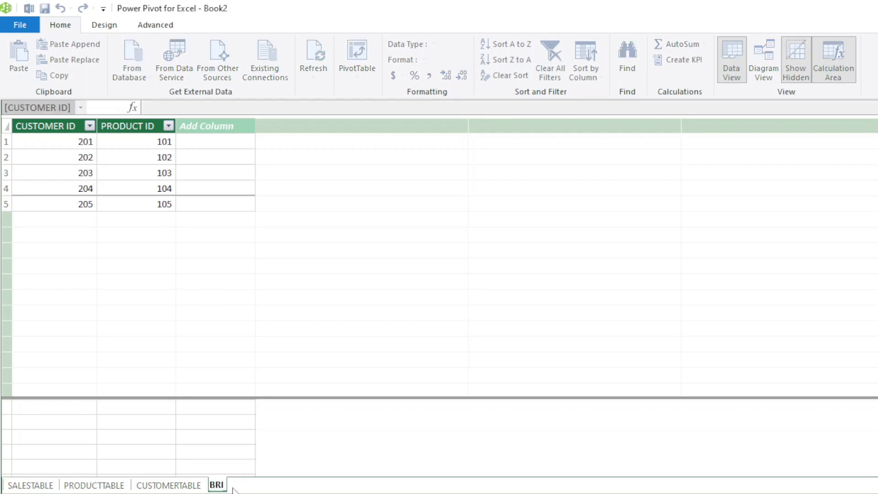
pyautogui.write('DGETABLE')
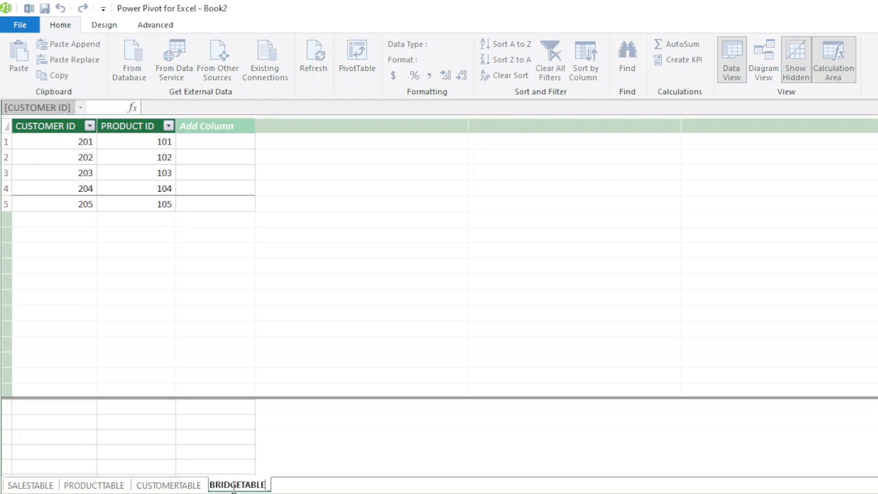
pyautogui.press('Return')
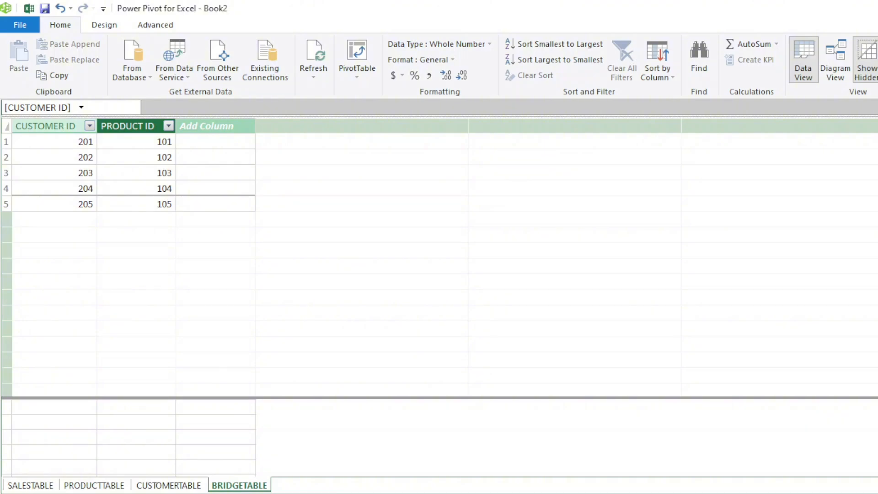
pyautogui.click(874, 9)
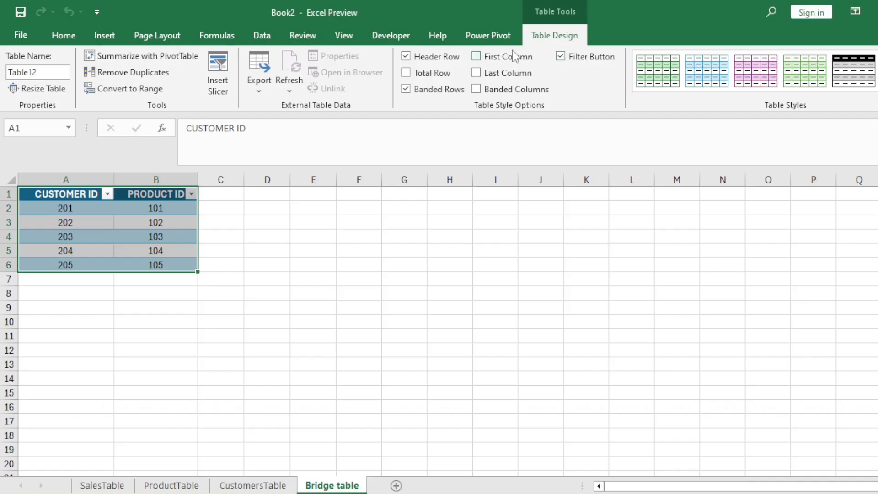
# Reopen the data model in Power Pivot and show its tables in Diagram View.
pyautogui.click(498, 34)
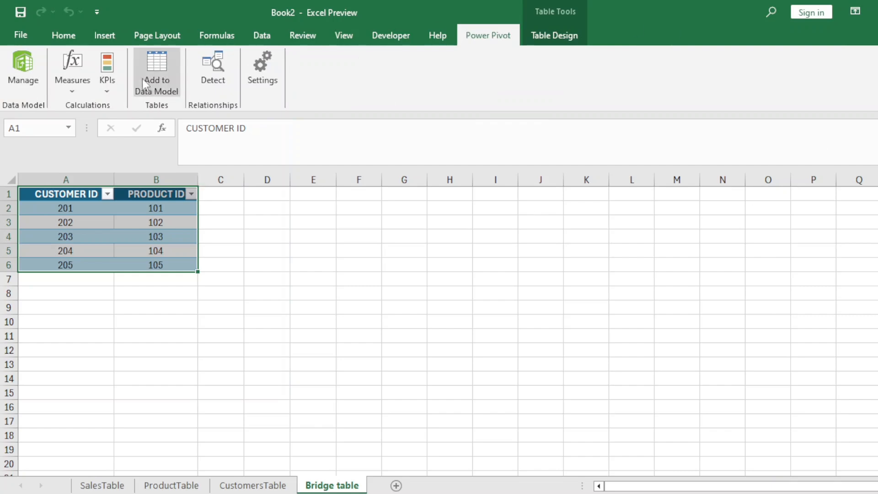
pyautogui.click(26, 76)
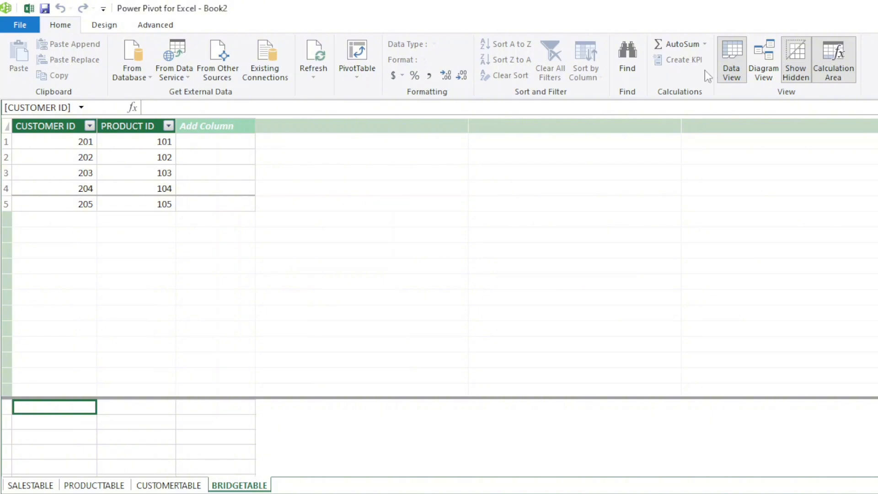
pyautogui.click(766, 63)
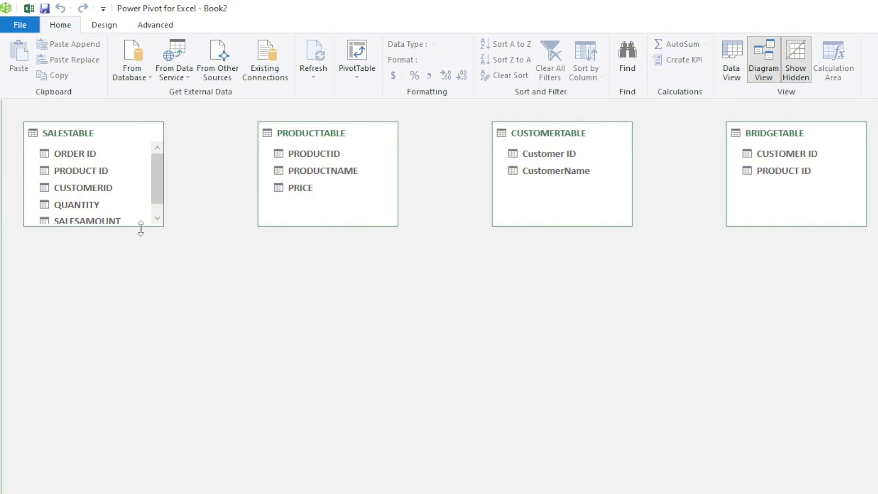
# Make the SALESTABLE and PRODUCTTABLE boxes taller and move BRIDGETABLE into the empty space below PRODUCTTABLE and CUSTOMERTABLE.
pyautogui.moveTo(143, 227); pyautogui.dragTo(141, 256)
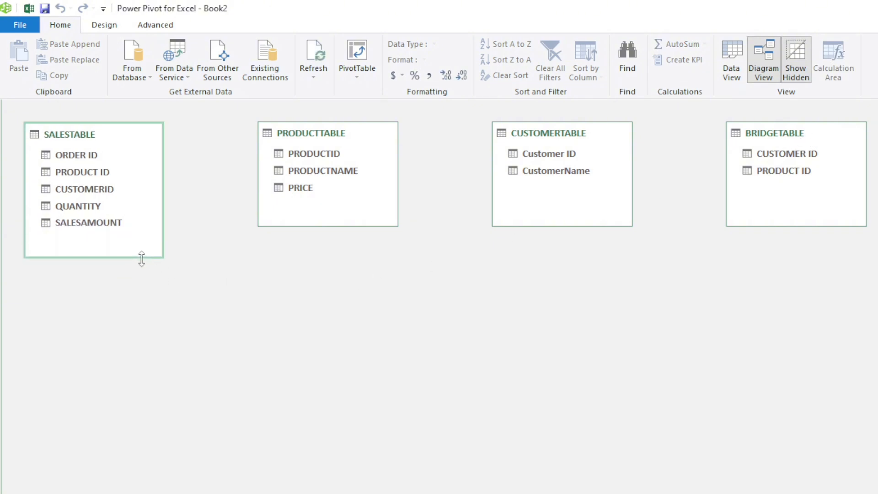
pyautogui.moveTo(355, 225); pyautogui.dragTo(353, 235)
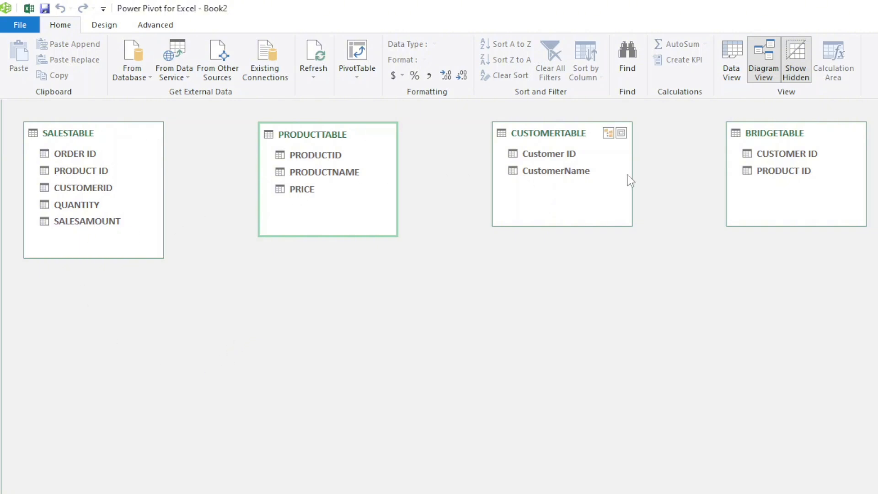
pyautogui.moveTo(785, 130); pyautogui.dragTo(394, 318)
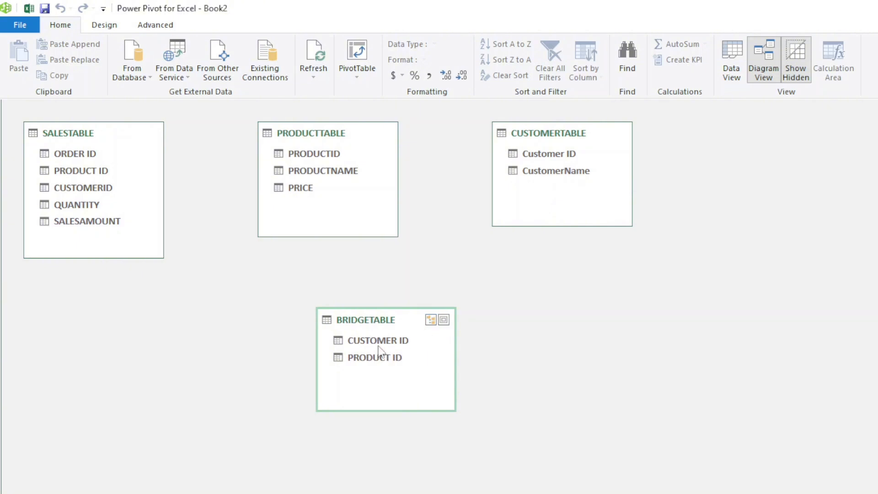
# Relate BRIDGETABLE's CUSTOMER ID to CUSTOMERTABLE's Customer ID, and its PRODUCT ID to PRODUCTTABLE's PRODUCTID.
pyautogui.moveTo(407, 343); pyautogui.dragTo(510, 155)
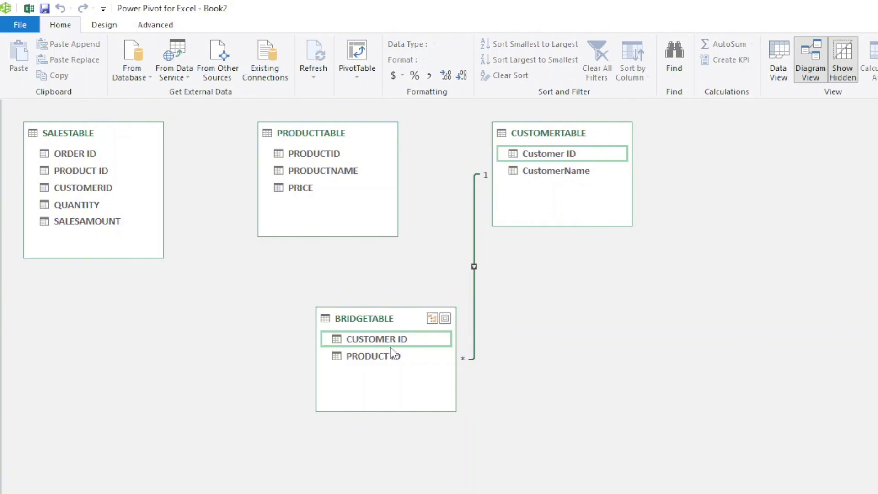
pyautogui.moveTo(399, 359); pyautogui.dragTo(342, 152)
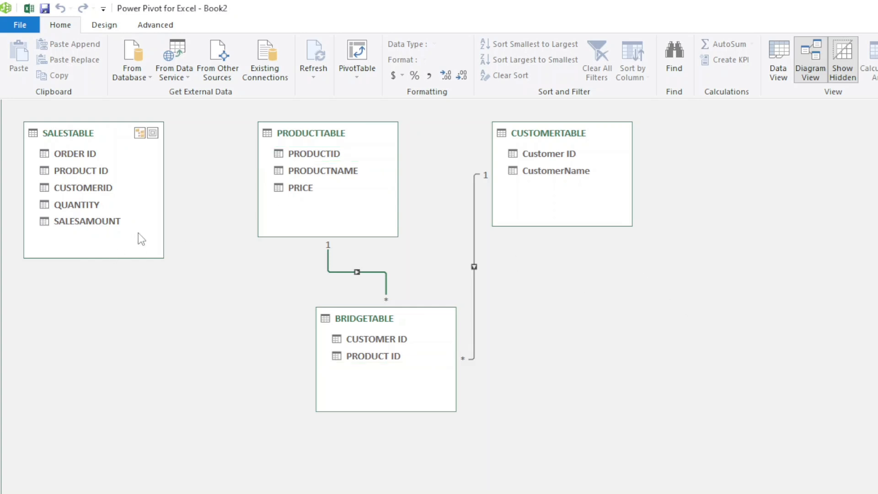
# Relate SALESTABLE's CUSTOMERID to CUSTOMERTABLE's Customer ID, and its PRODUCT ID to PRODUCTTABLE's PRODUCTID.
pyautogui.moveTo(105, 191); pyautogui.dragTo(556, 153)
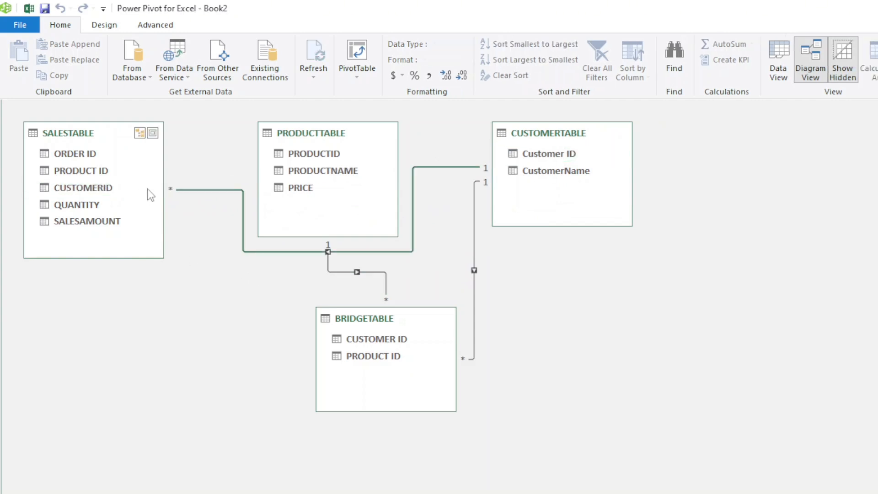
pyautogui.click(230, 189)
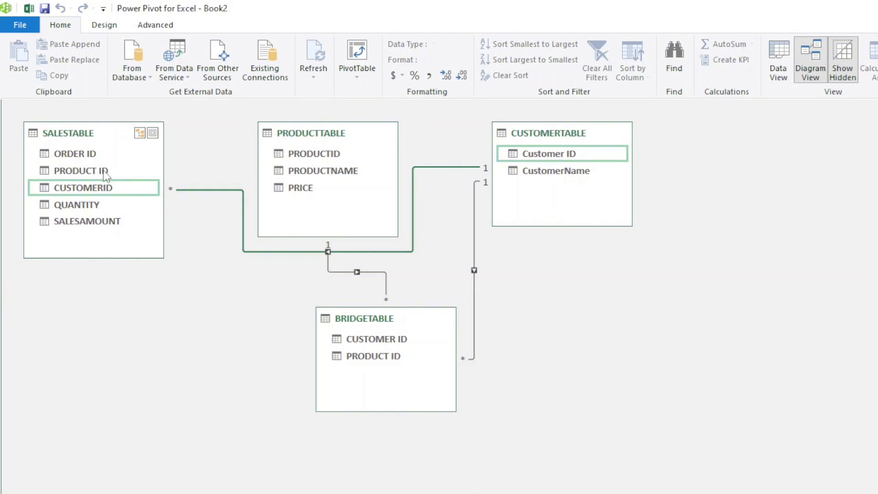
pyautogui.moveTo(104, 172); pyautogui.dragTo(280, 156)
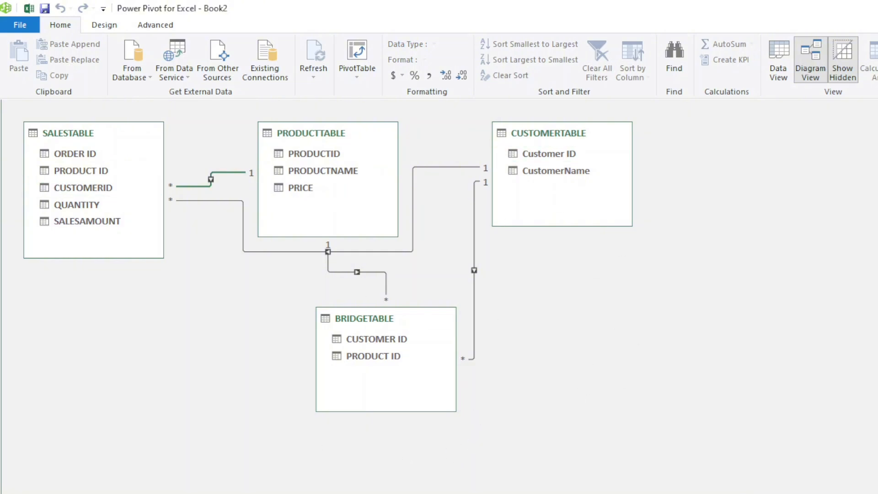
# Return to the workbook and insert a PivotTable from the Data Model at cell A9 of the existing Bridge table sheet.
pyautogui.hotkey('alt', 'Tab')
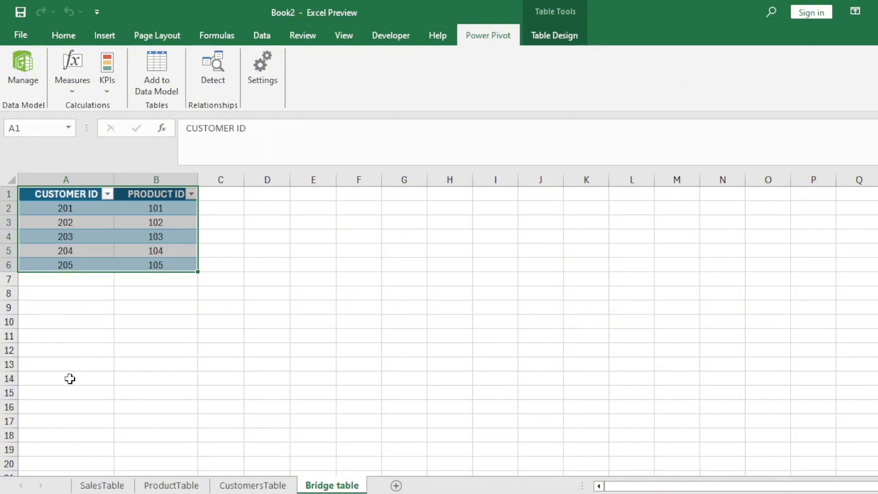
pyautogui.click(51, 306)
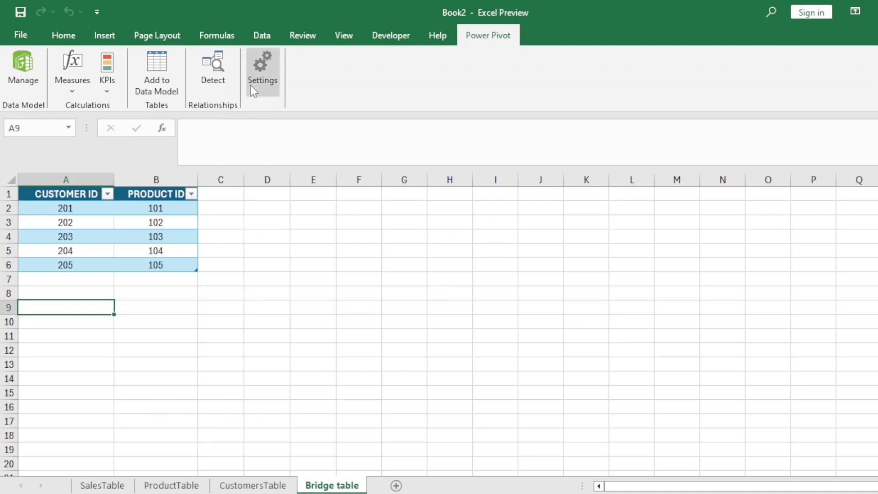
pyautogui.click(104, 36)
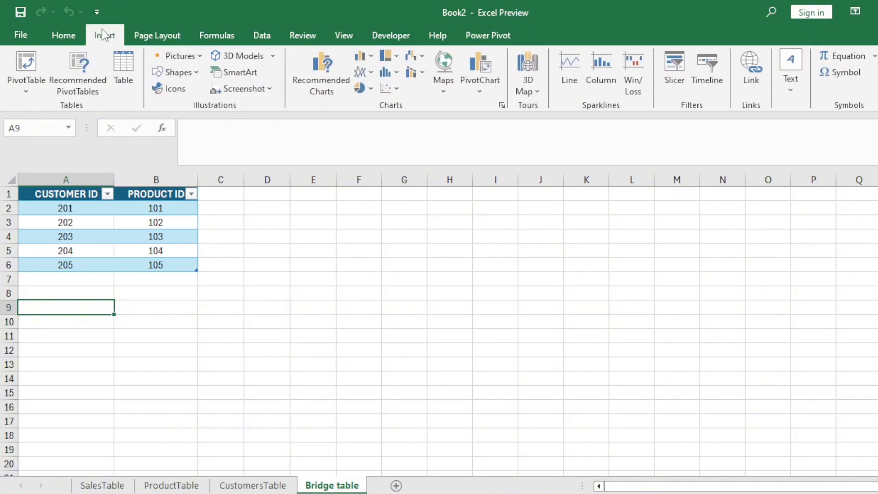
pyautogui.click(23, 70)
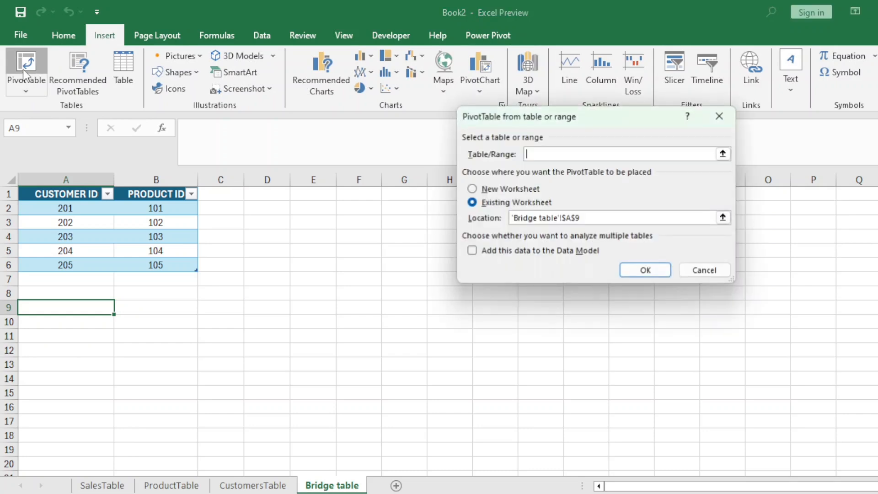
pyautogui.click(702, 275)
pyautogui.click(19, 93)
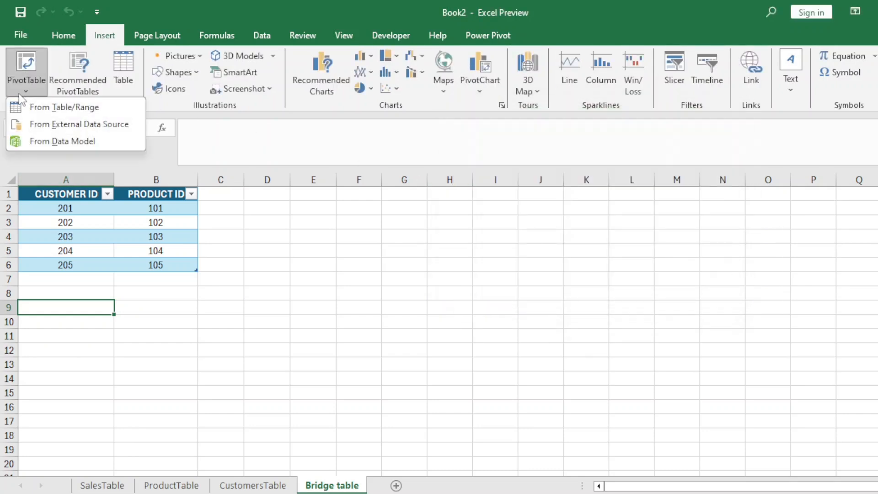
pyautogui.click(73, 142)
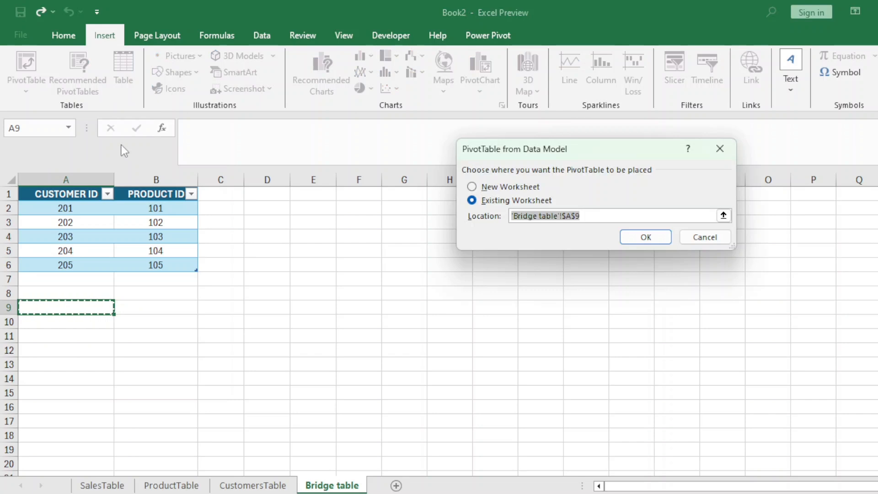
pyautogui.click(645, 237)
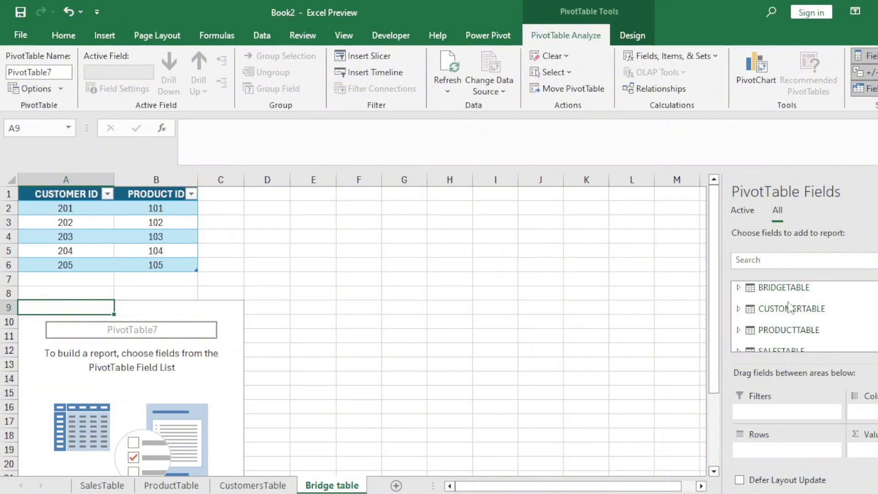
# Add the CustomerName field from CUSTOMERTABLE to the PivotTable's rows.
pyautogui.scroll(-1, 794, 319)
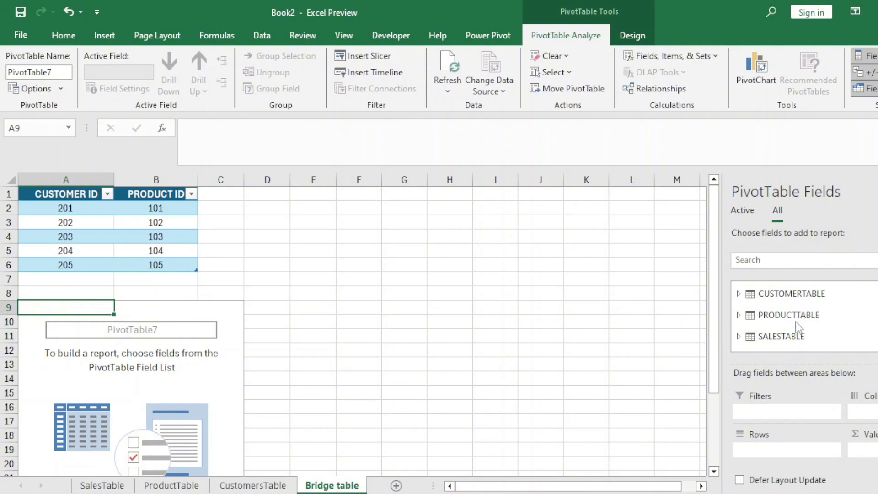
pyautogui.moveTo(769, 295)
pyautogui.click(738, 294)
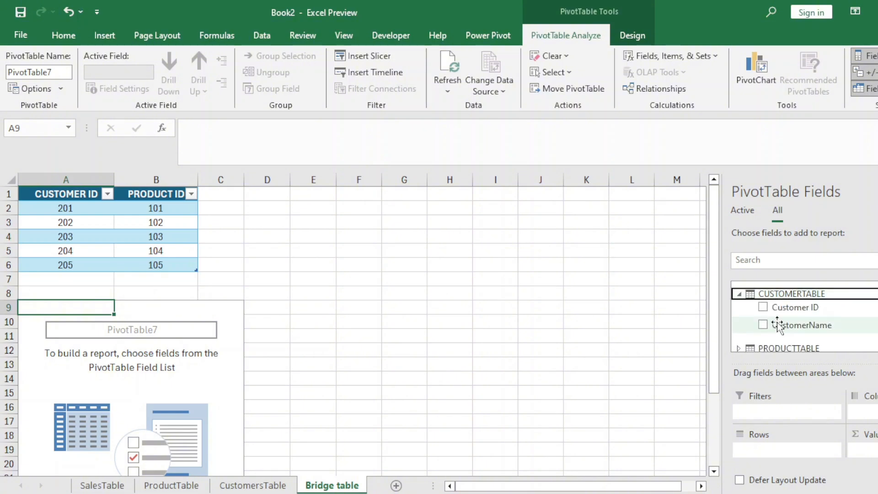
pyautogui.click(781, 326)
pyautogui.moveTo(781, 325); pyautogui.dragTo(789, 451)
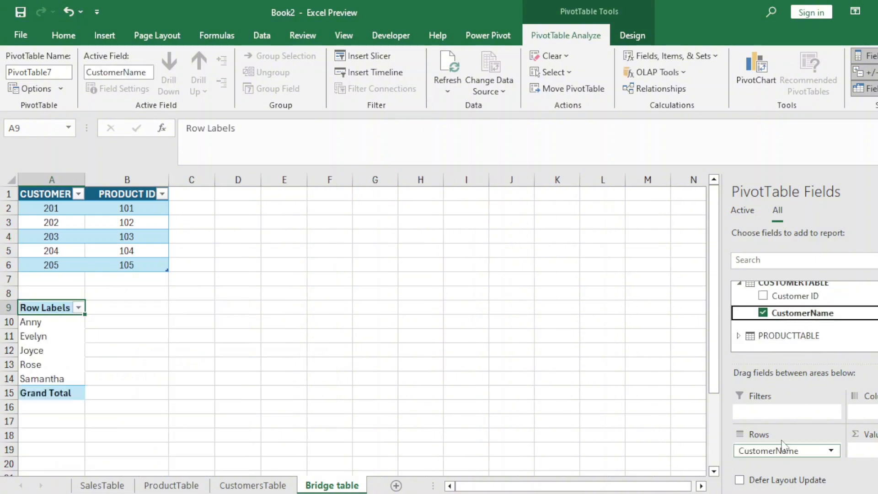
# Add PRODUCTTABLE's PRODUCTNAME field to the rows, nested beneath CustomerName.
pyautogui.click(738, 284)
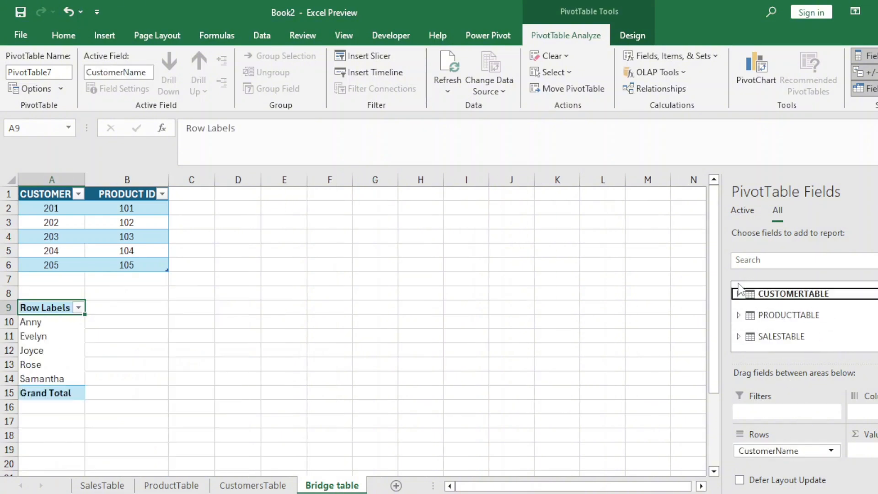
pyautogui.click(735, 318)
pyautogui.click(776, 328)
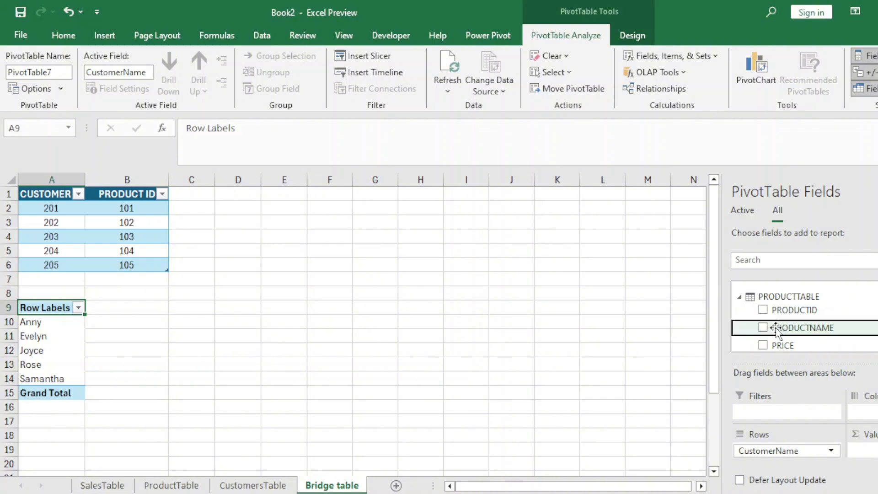
pyautogui.moveTo(776, 328); pyautogui.dragTo(788, 454)
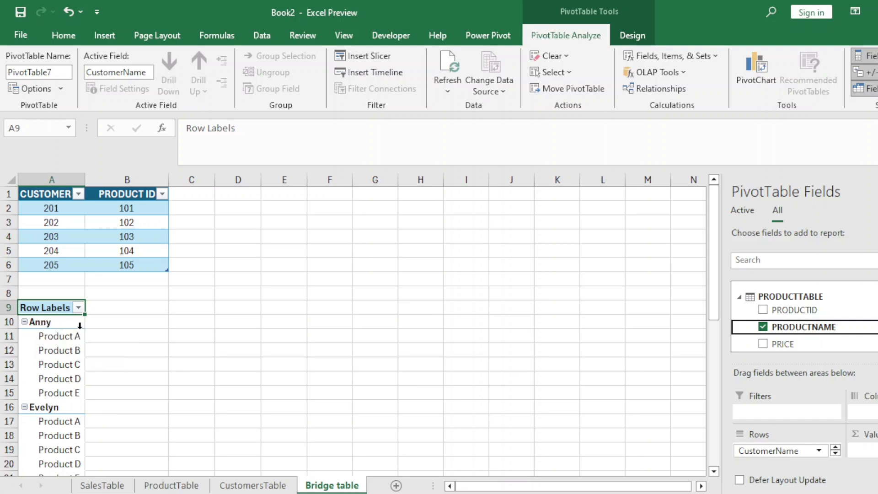
pyautogui.moveTo(713, 293)
pyautogui.mouseDown()
pyautogui.moveTo(724, 432)
pyautogui.moveTo(722, 292)
pyautogui.mouseUp()
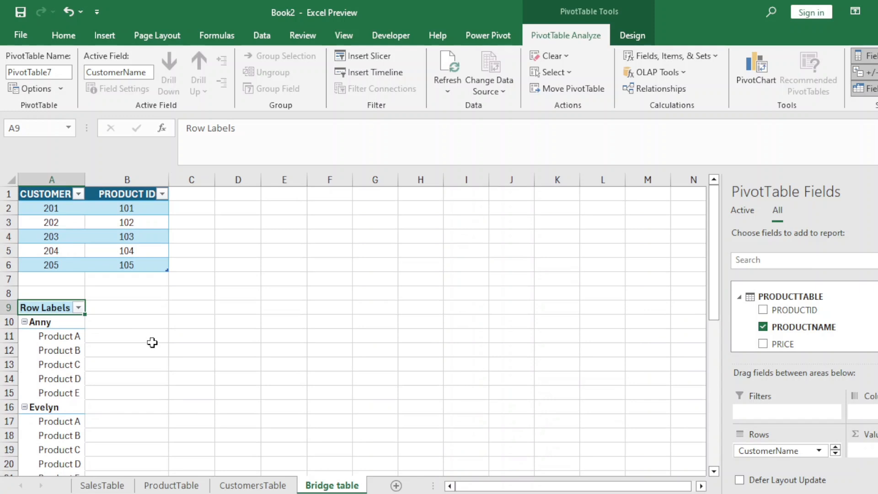
# Add SALESTABLE's SALESAMOUNT field to the PivotTable's values as a sum and review the resulting report.
pyautogui.click(739, 298)
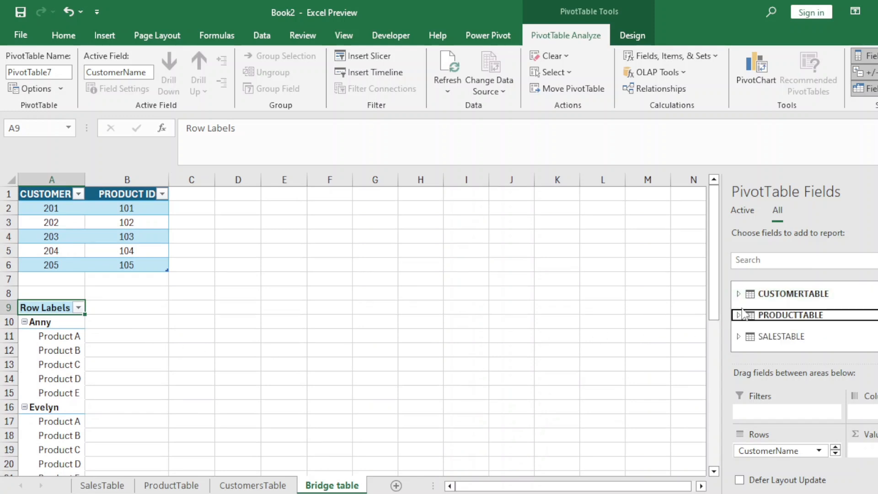
pyautogui.click(738, 337)
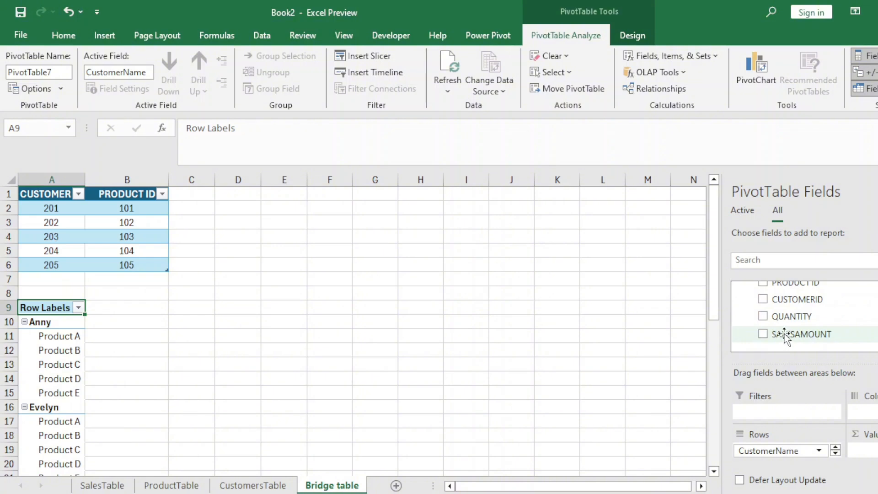
pyautogui.moveTo(785, 336); pyautogui.dragTo(868, 450)
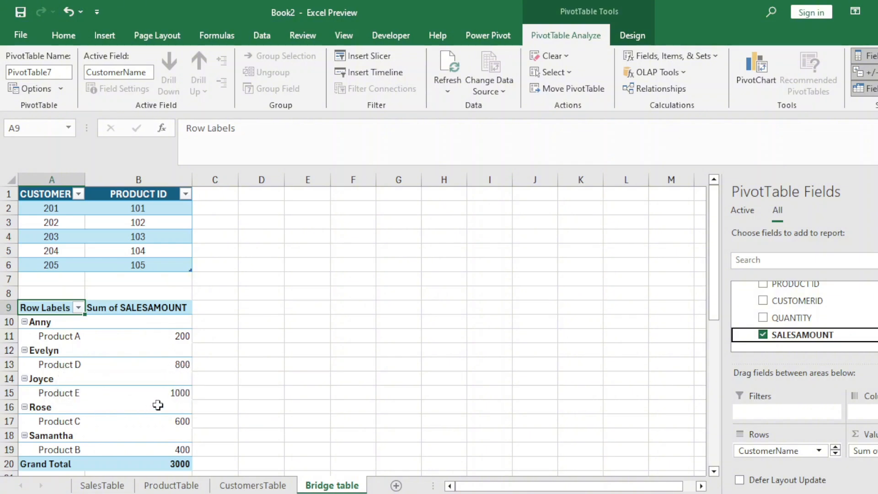
pyautogui.scroll(-1, 175, 422)
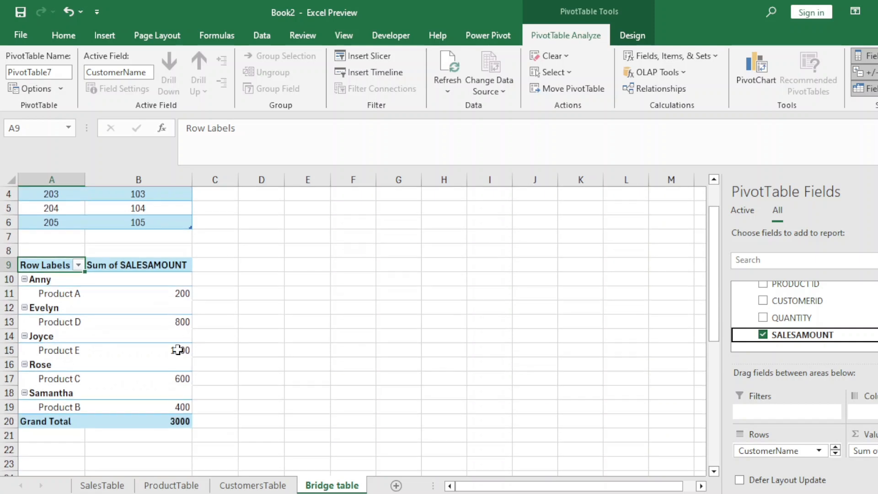
pyautogui.scroll(1, 176, 412)
pyautogui.scroll(-1, 180, 397)
pyautogui.scroll(-1, 180, 398)
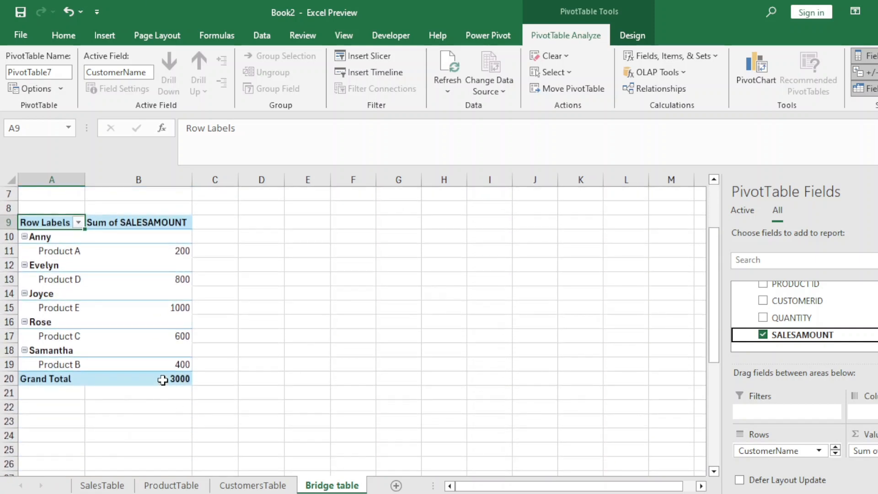